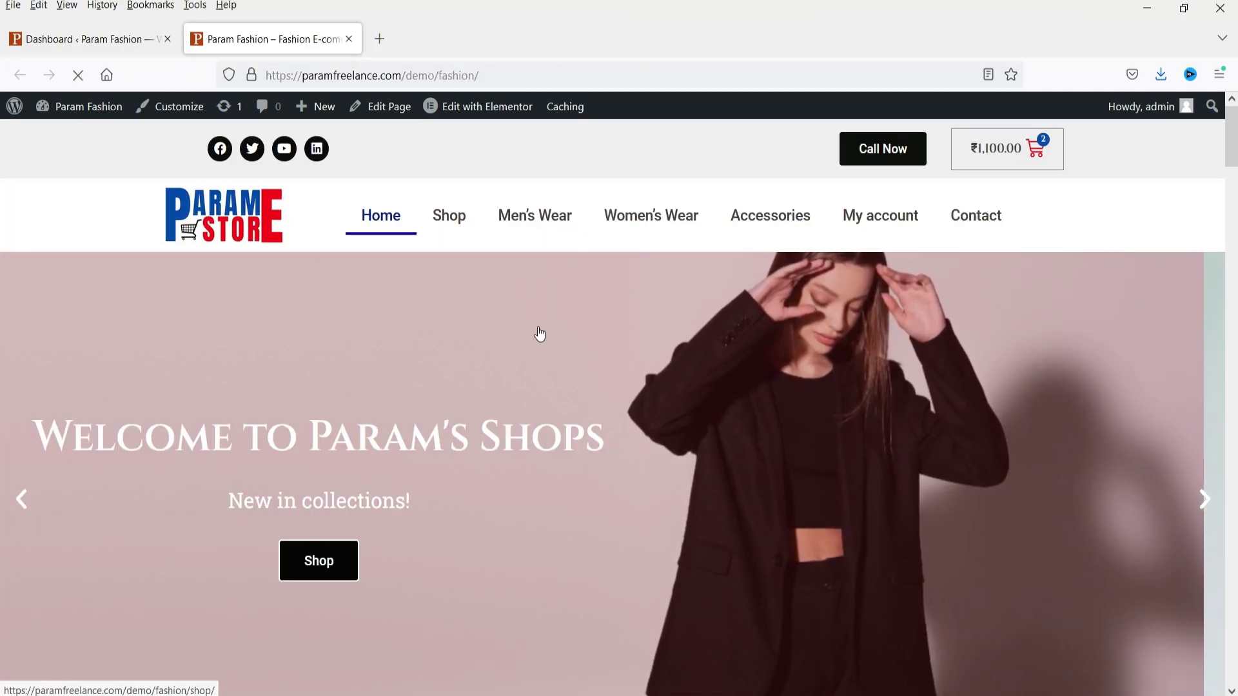
# - Open the Param Fashion home page for editing with Elementor in a new browser tab
pyautogui.rightClick(474, 115)
pyautogui.click(517, 123)
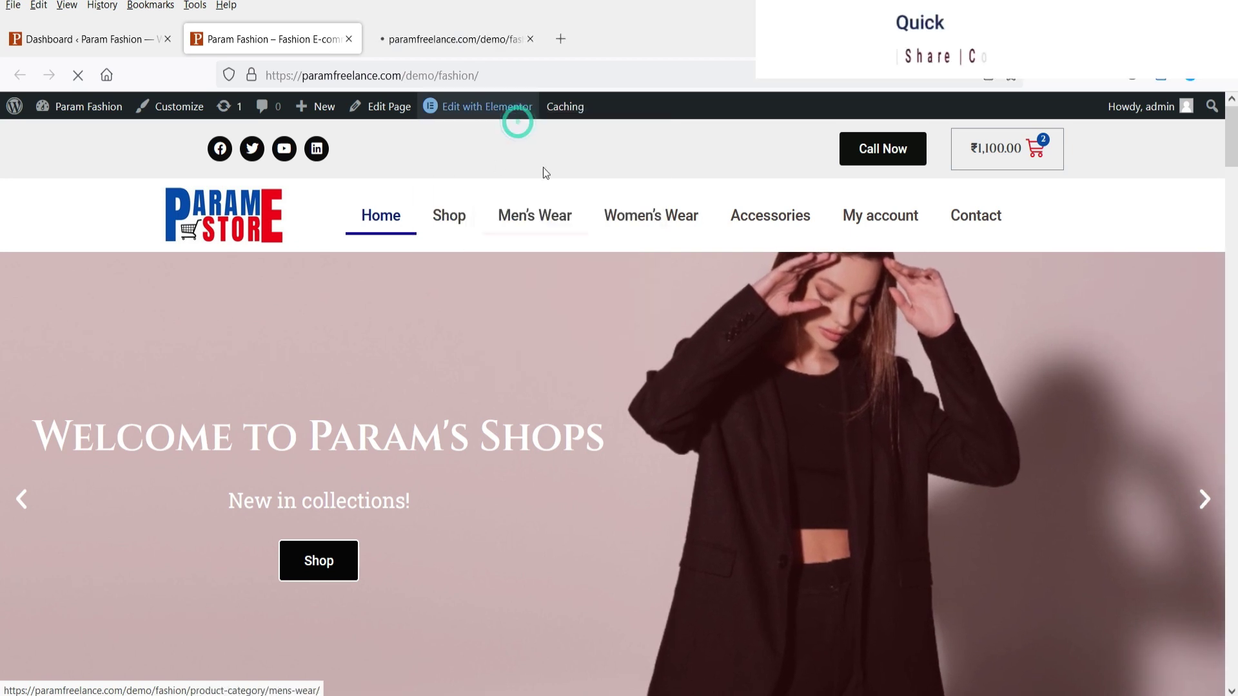
pyautogui.scroll(-10, 648, 365)
pyautogui.scroll(10, 640, 358)
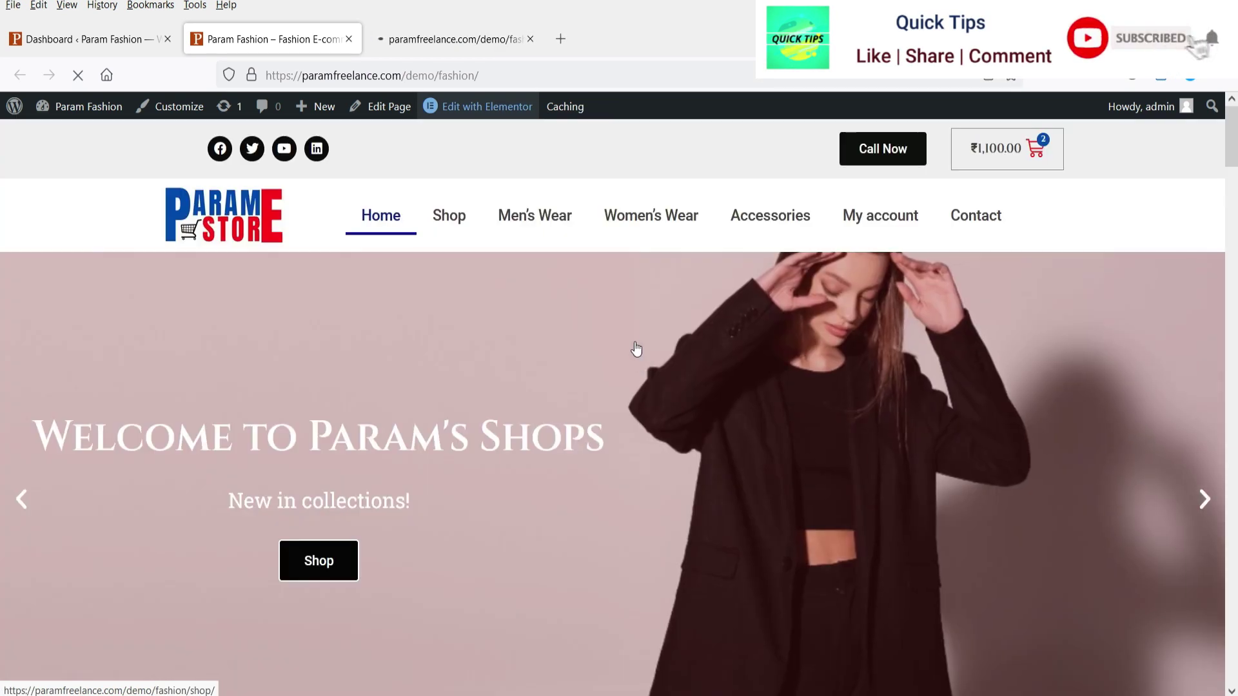
pyautogui.scroll(-7, 628, 331)
pyautogui.scroll(7, 980, 359)
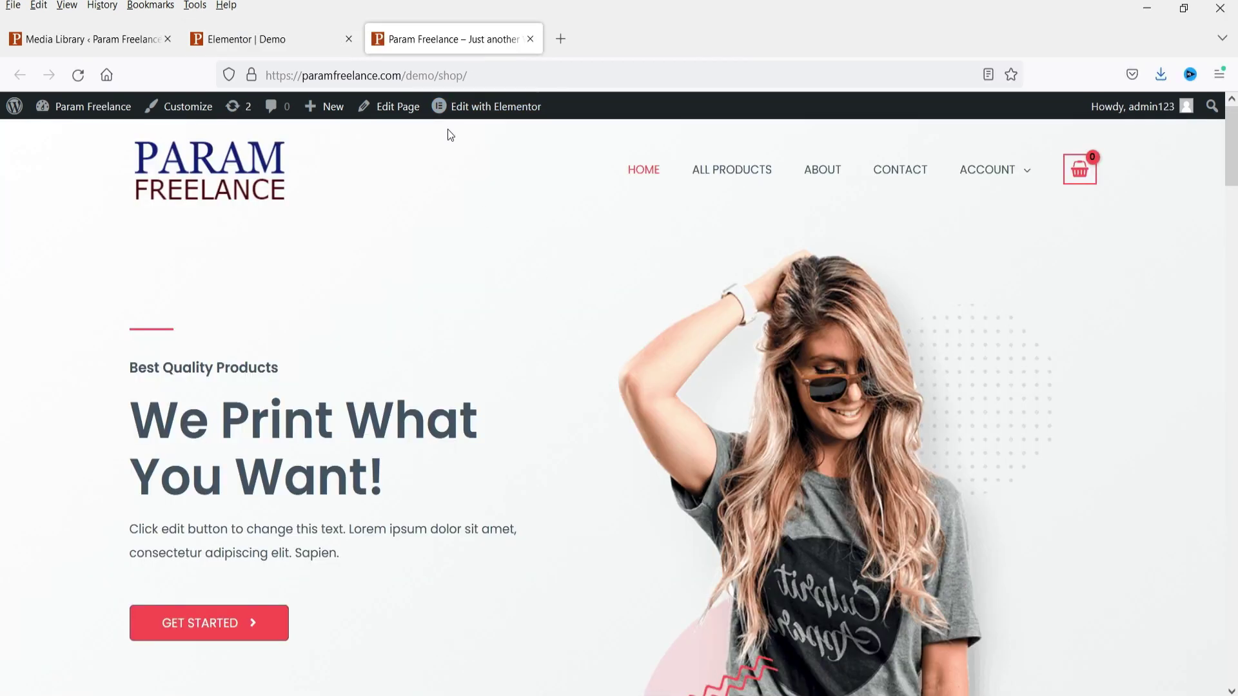
# - Delete the existing template section from the Demo page in the Param Freelance site's Elementor editor
pyautogui.click(311, 41)
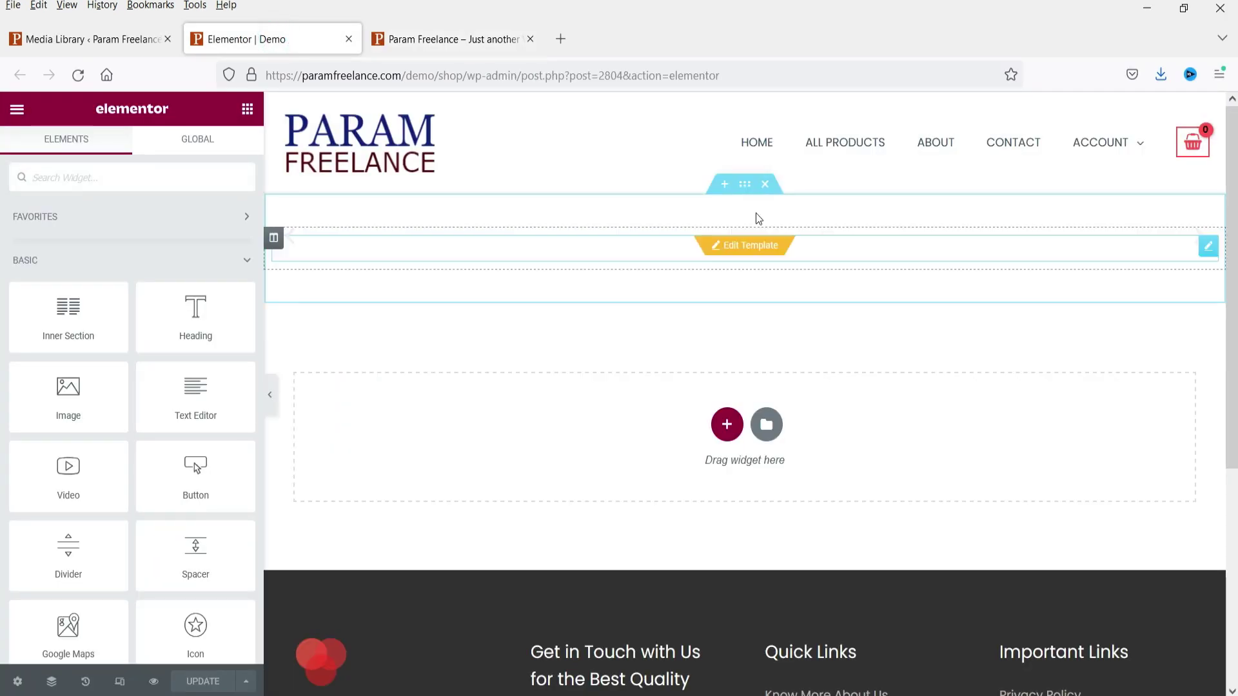
pyautogui.press('Delete')
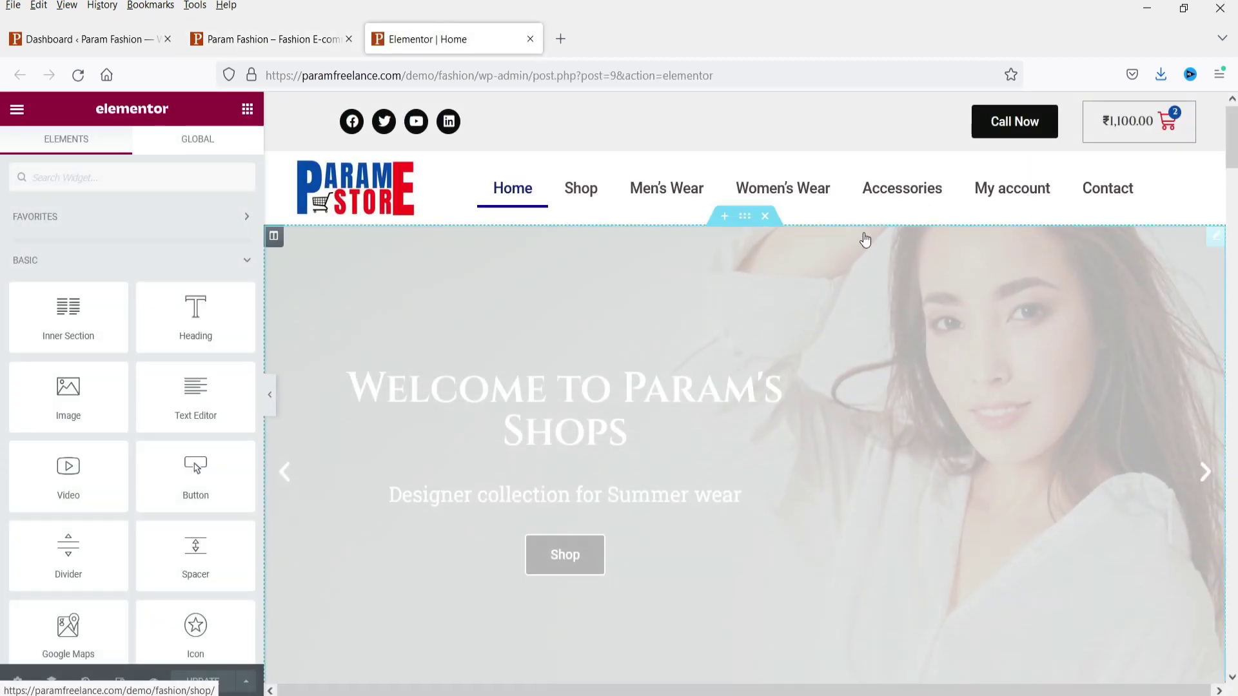
# - Examine the Women's Wear, Men's Wear and Accessories section on the Param Fashion home page in Elementor
pyautogui.scroll(-5, 863, 238)
pyautogui.scroll(-3, 780, 311)
pyautogui.scroll(4, 745, 241)
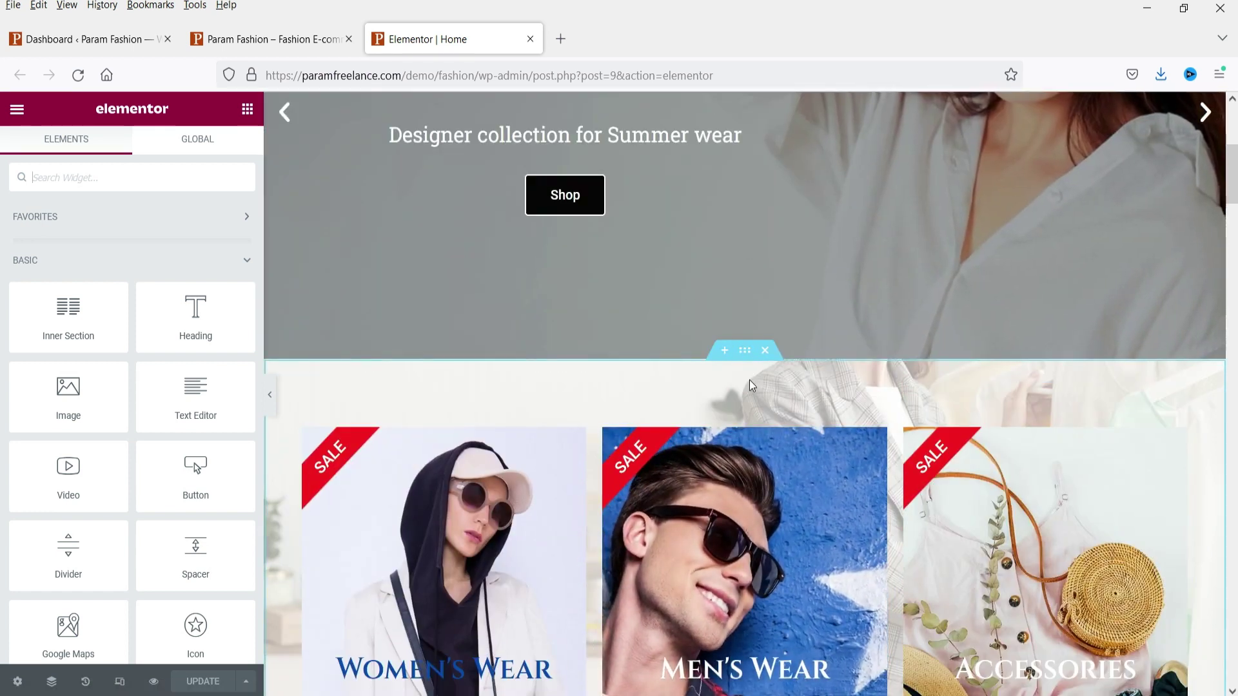
pyautogui.scroll(-1, 922, 355)
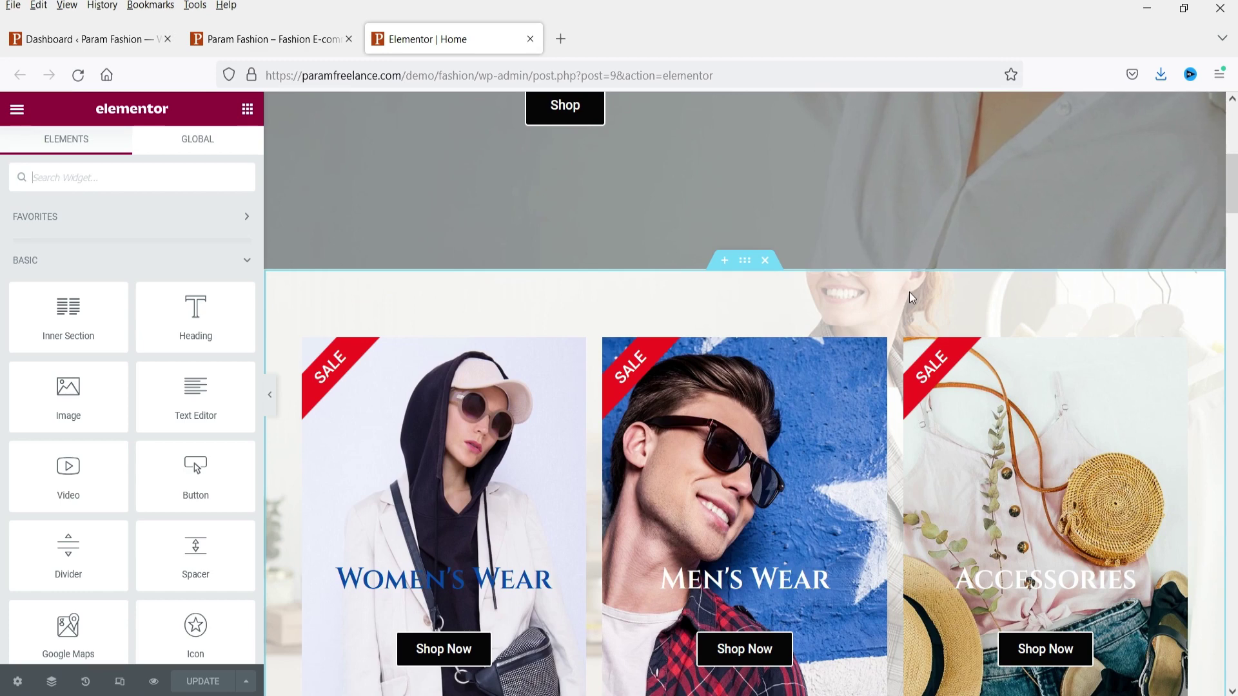
pyautogui.scroll(-3, 1034, 348)
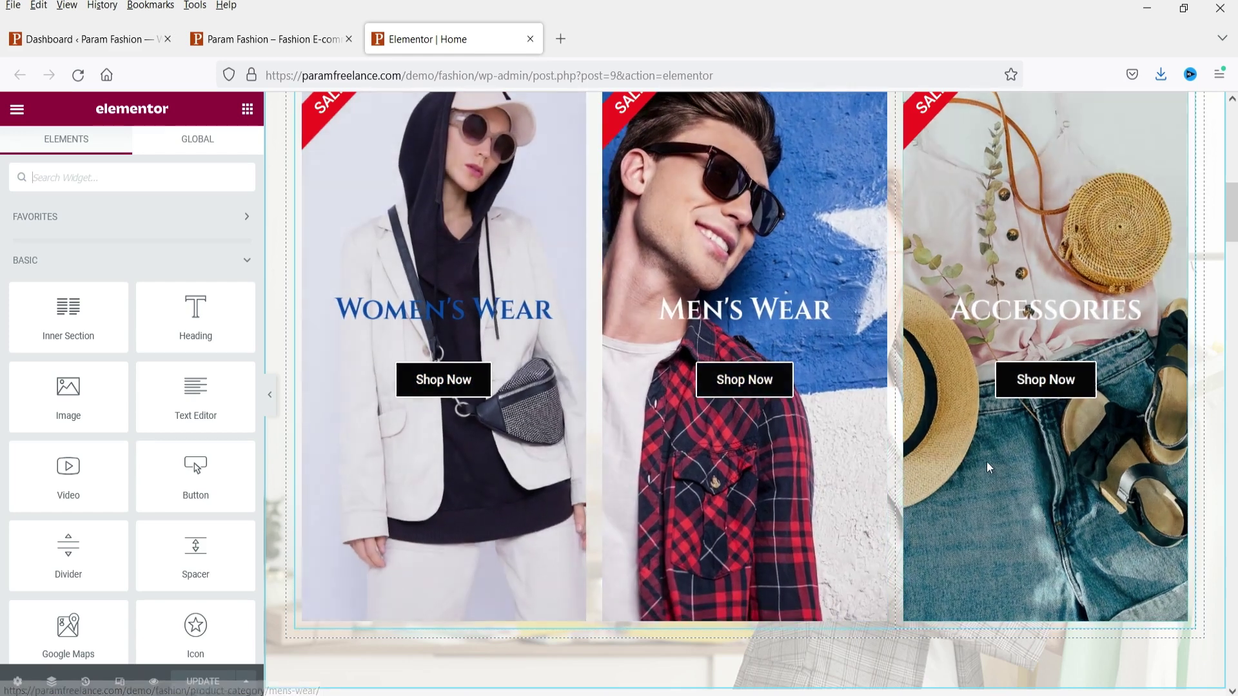
pyautogui.scroll(2, 781, 386)
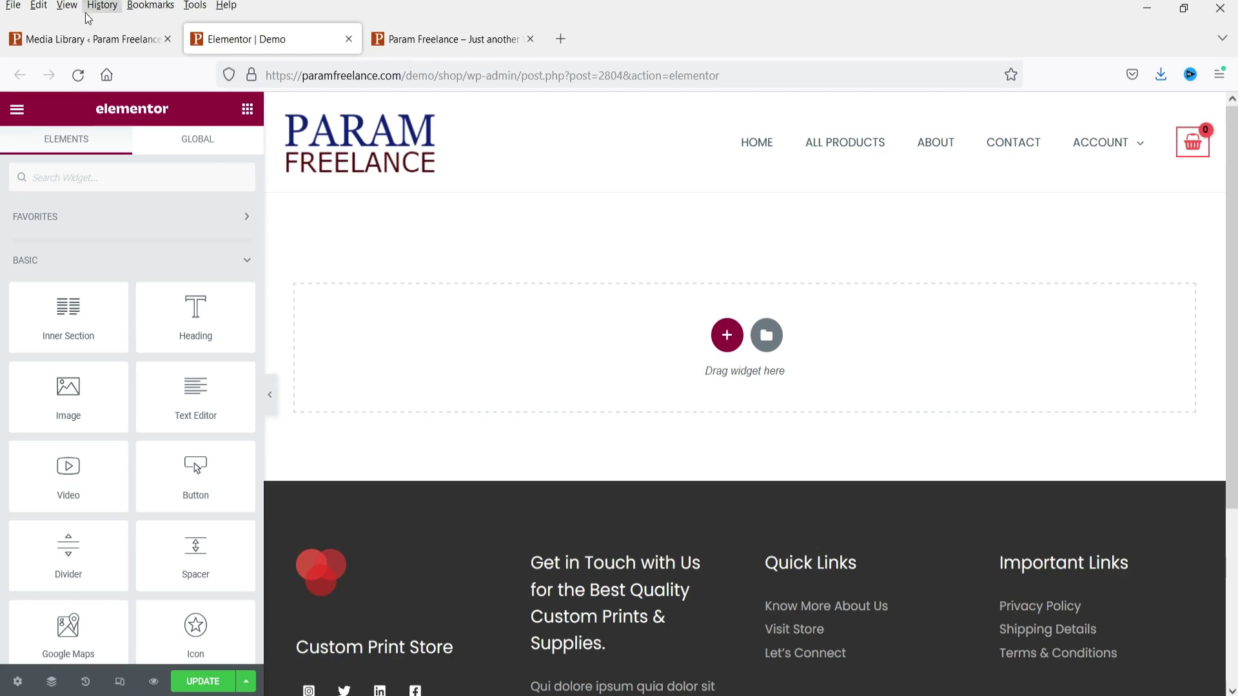
# - Check which images the Param Freelance media library contains, and return to the Demo page editor
pyautogui.click(70, 40)
pyautogui.scroll(-4, 1055, 302)
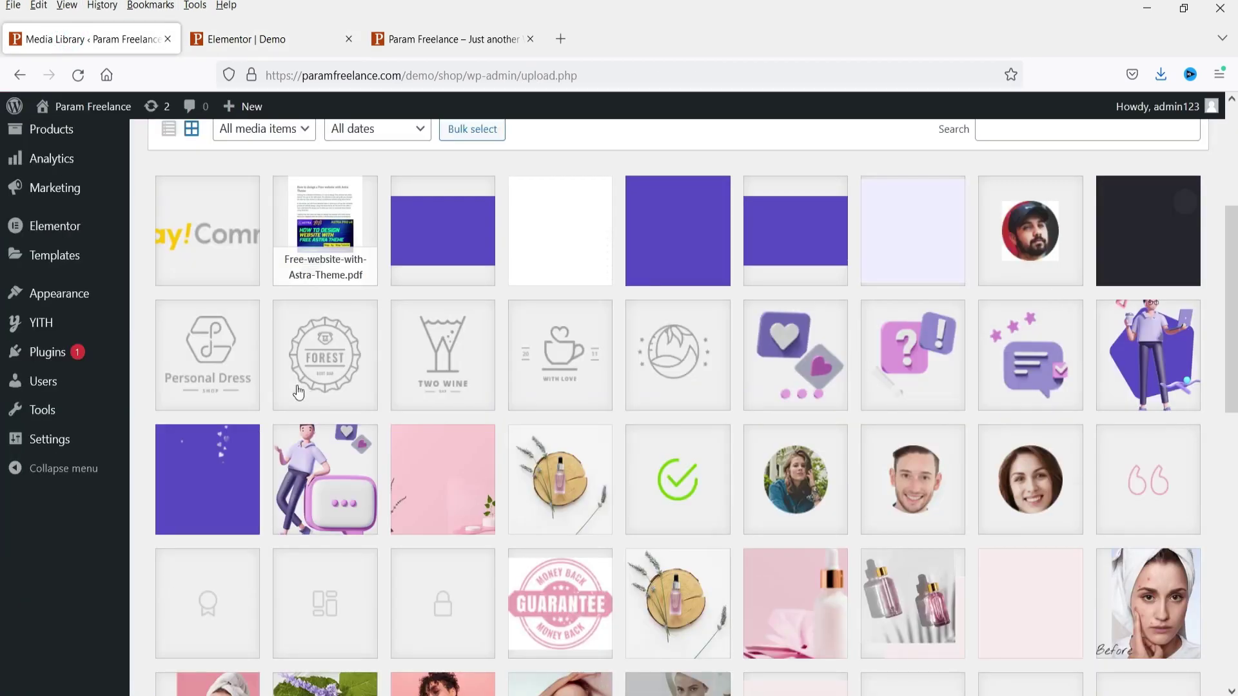
pyautogui.scroll(3, 1135, 358)
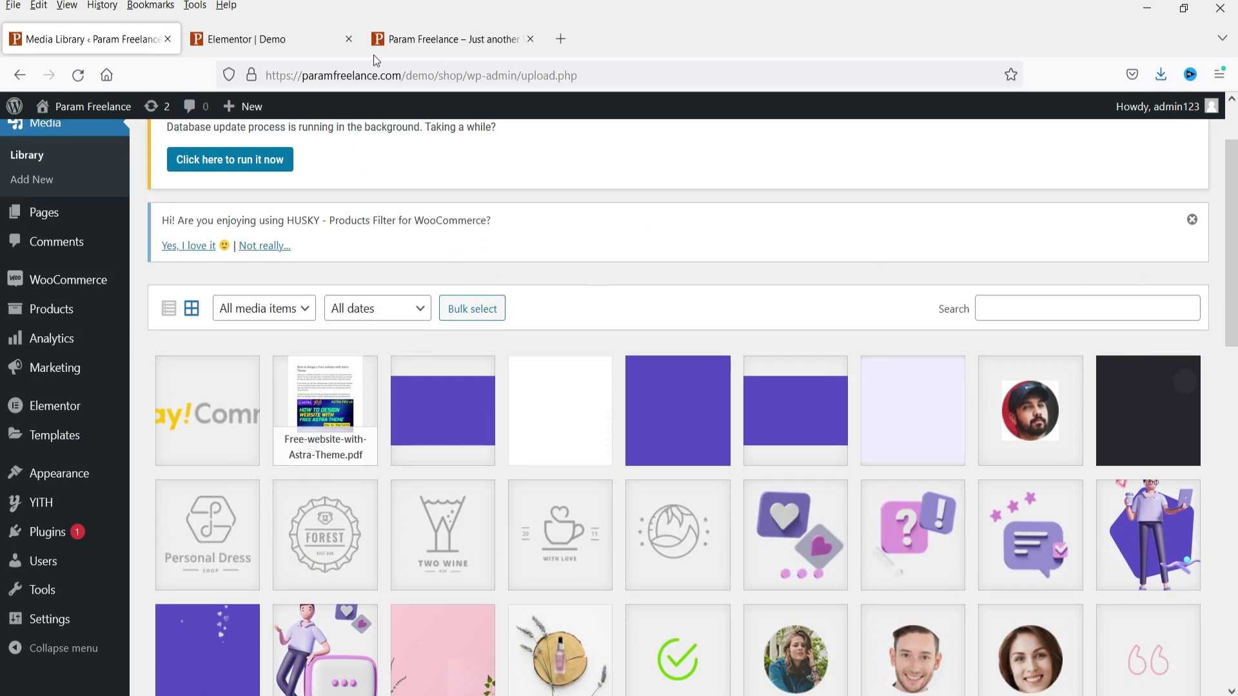
pyautogui.click(271, 39)
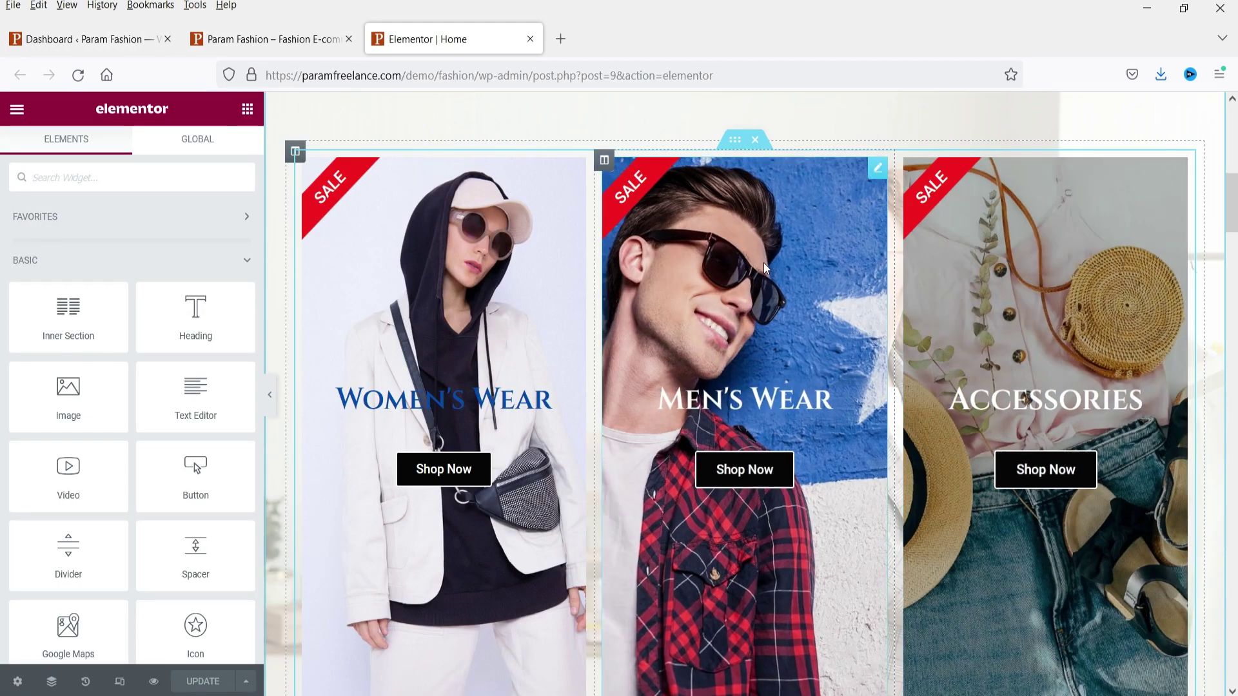
# - Copy the whole section containing the Women's Wear, Men's Wear and Accessories banners from the Param Fashion home page
pyautogui.scroll(2, 765, 265)
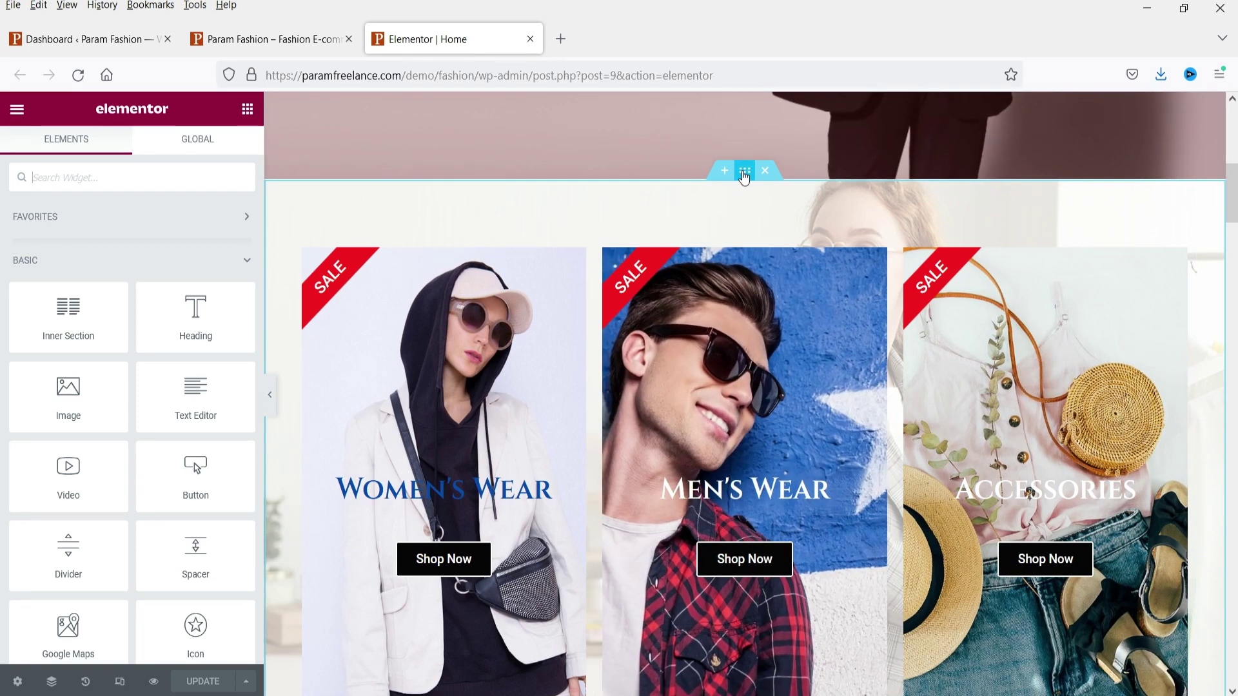
pyautogui.click(745, 173)
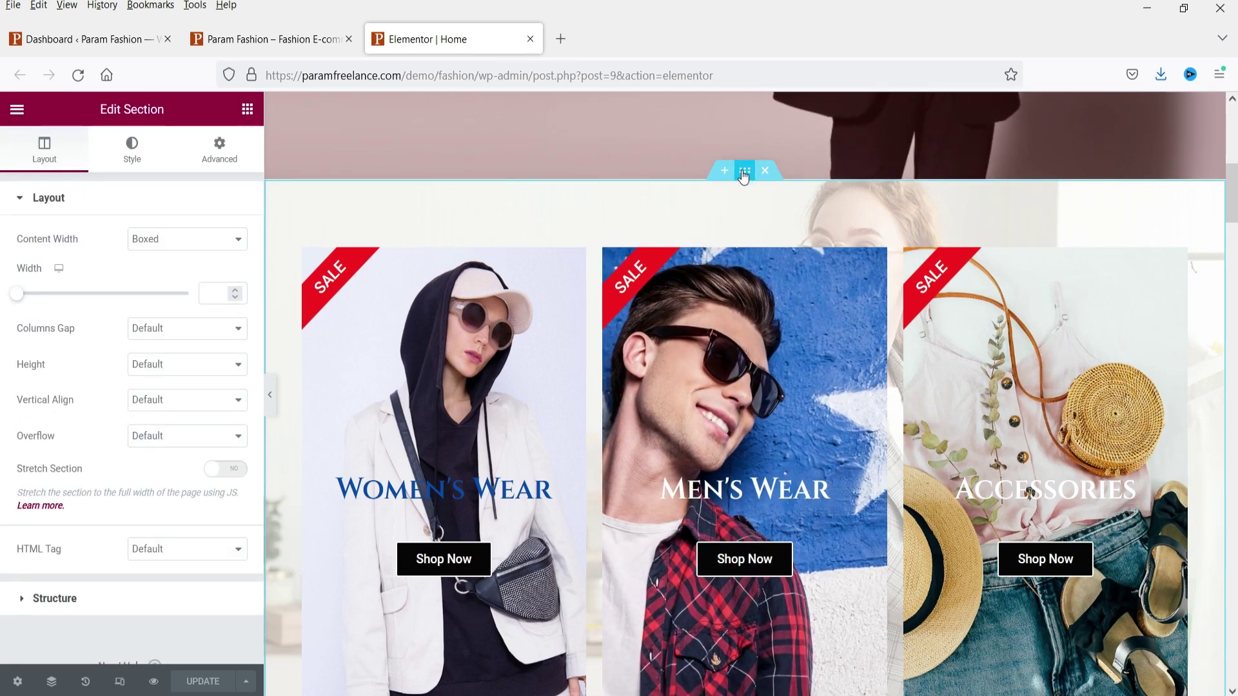
pyautogui.rightClick(745, 173)
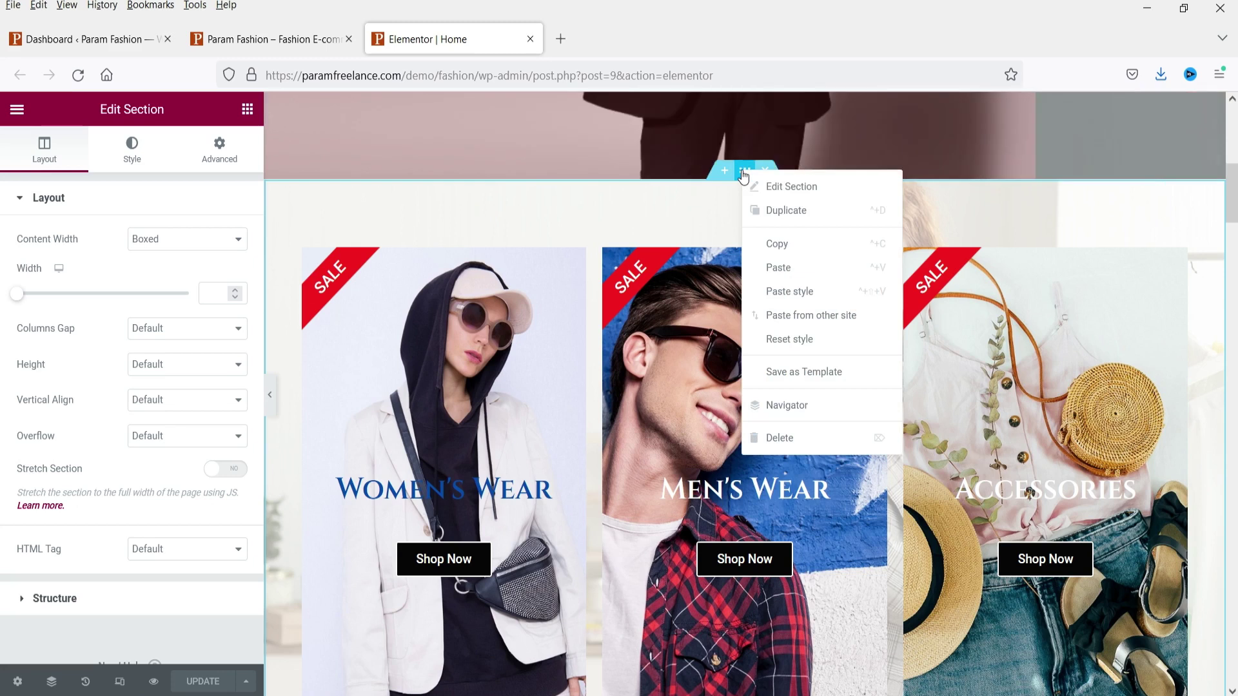
pyautogui.click(789, 252)
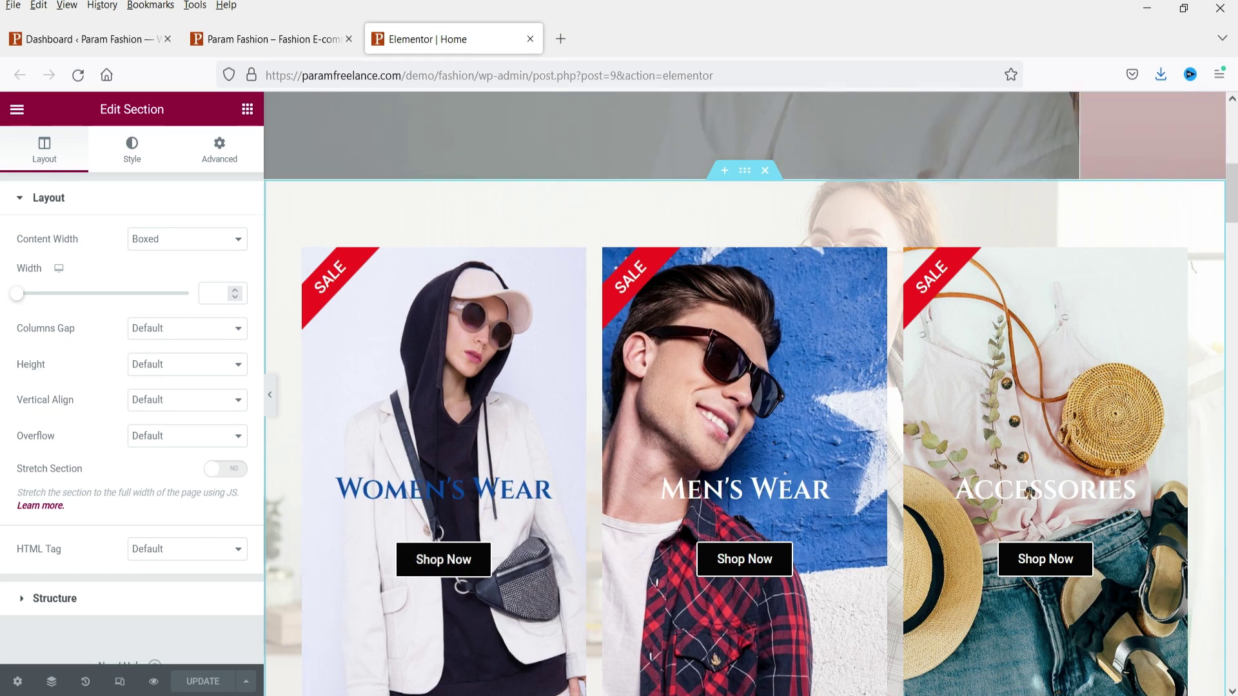
# - Switch to the Param Freelance Demo page, paste the copied section from the other site, and review its banners
pyautogui.hotkey('alt', 'Tab')
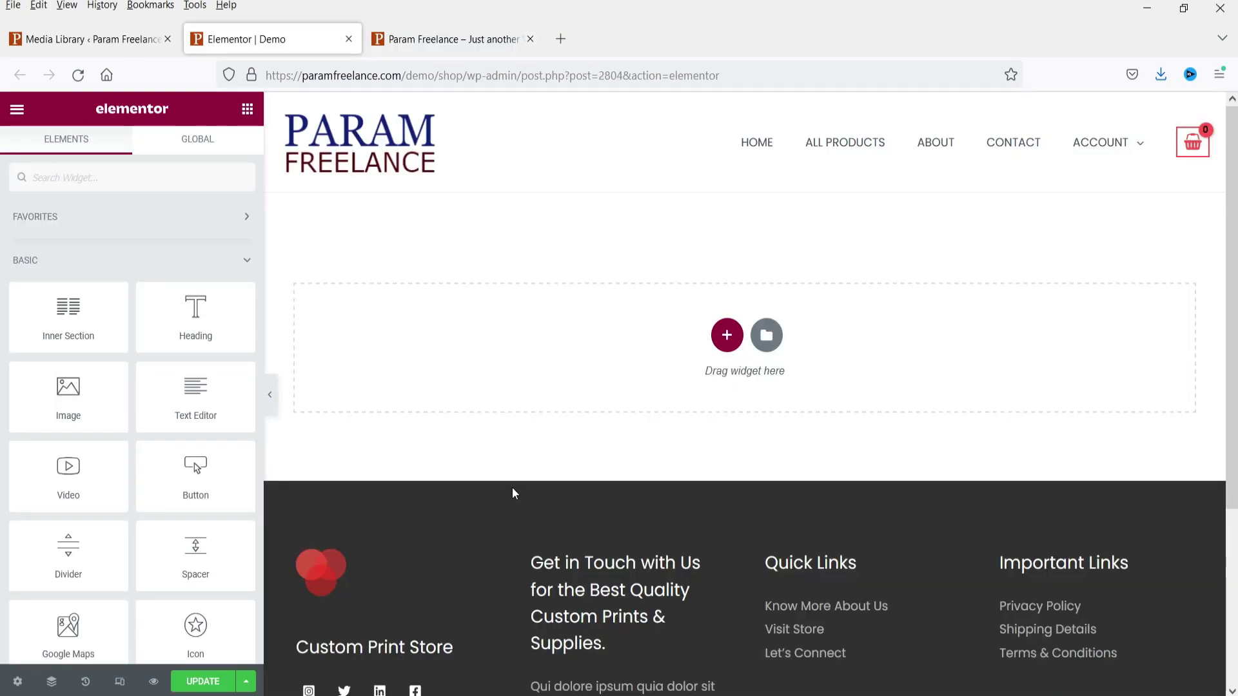
pyautogui.rightClick(456, 305)
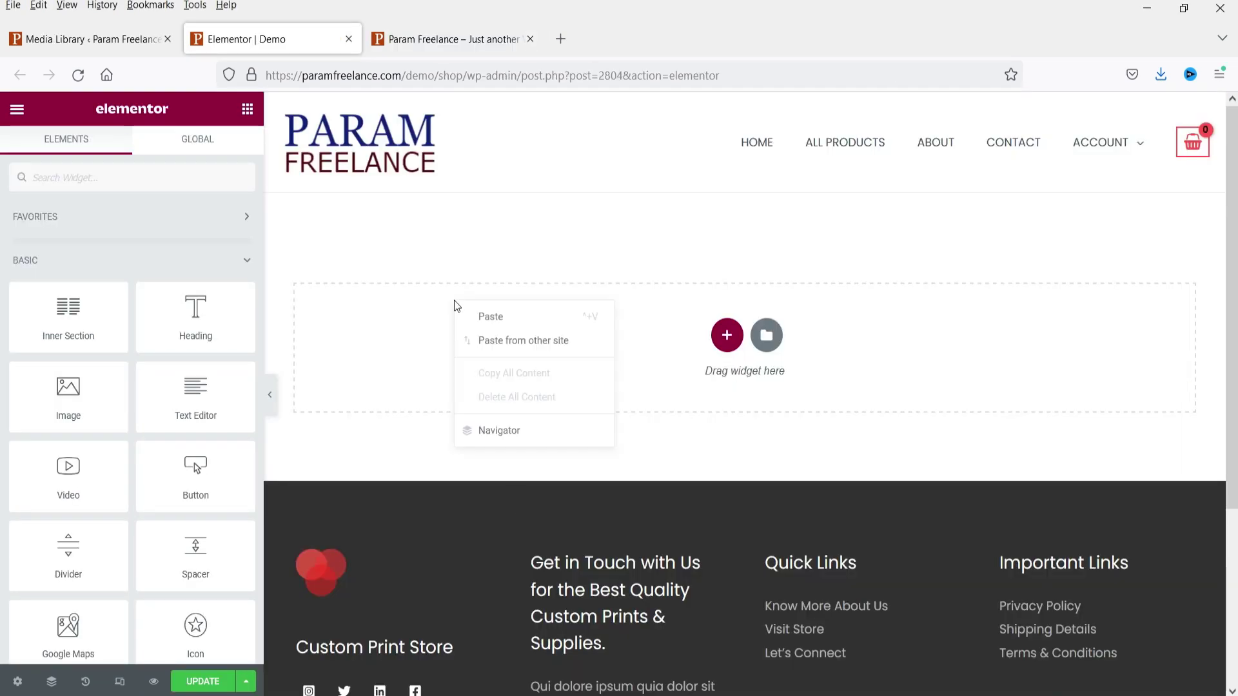
pyautogui.click(520, 342)
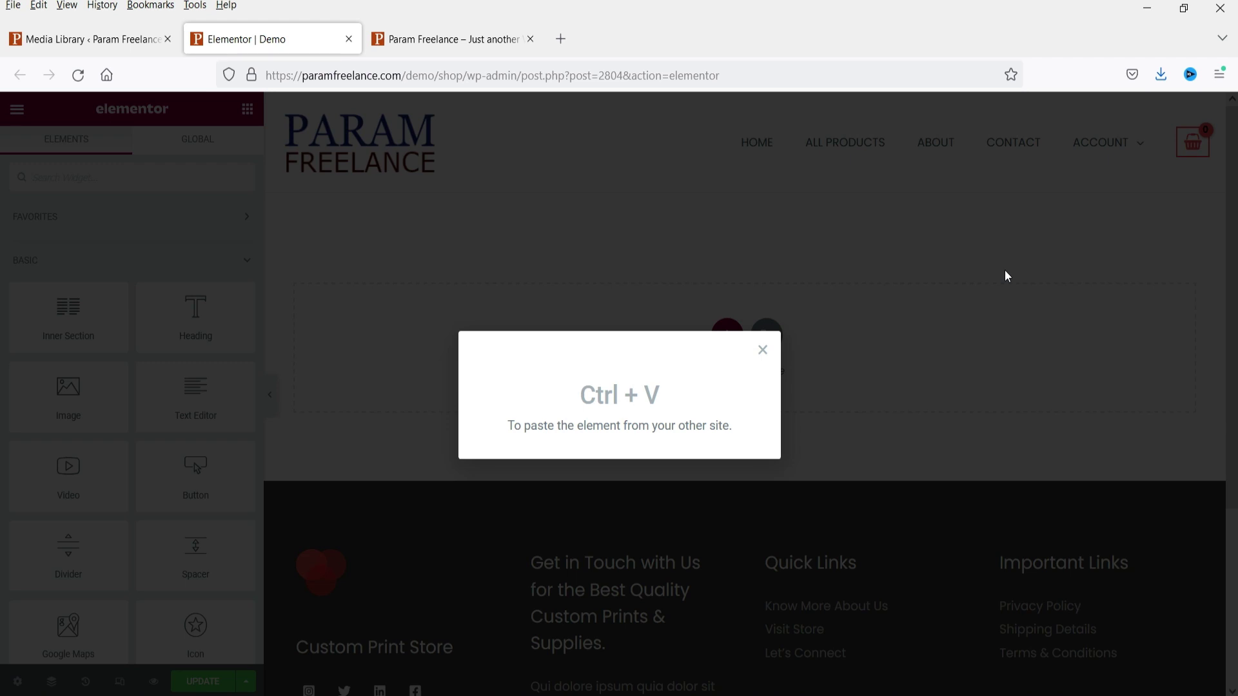
pyautogui.hotkey('ctrl', 'v')
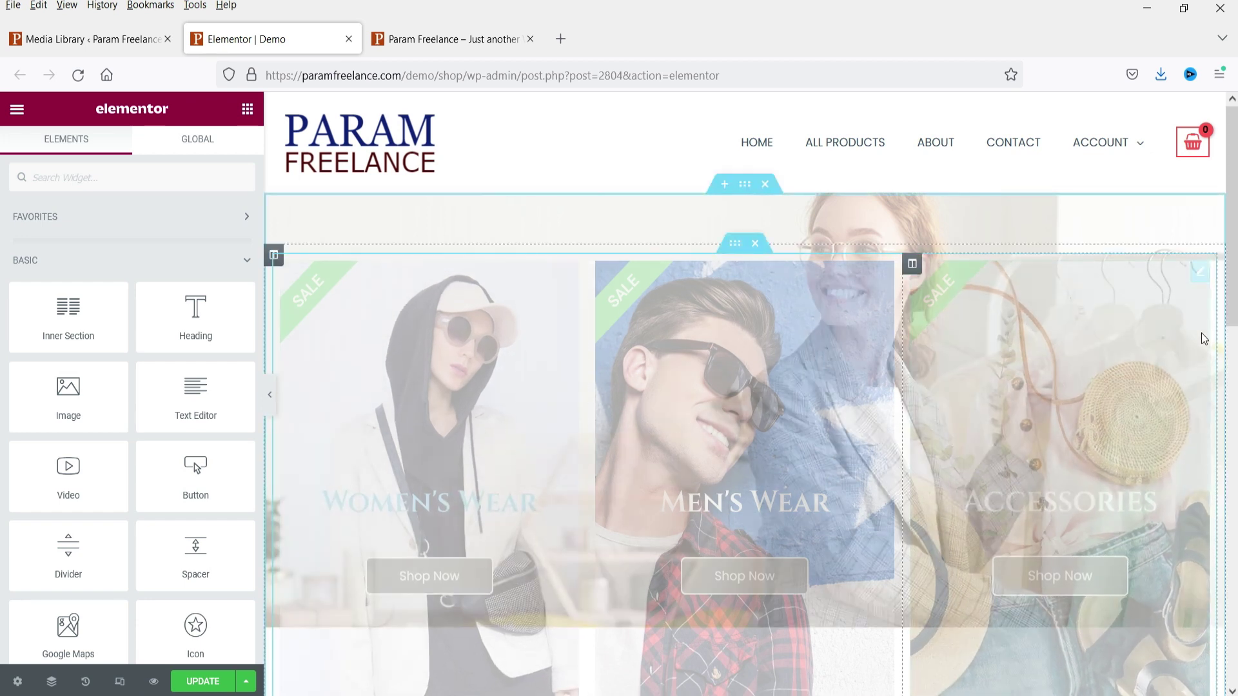
pyautogui.scroll(-4, 1006, 342)
pyautogui.scroll(3, 1224, 315)
pyautogui.scroll(1, 1224, 316)
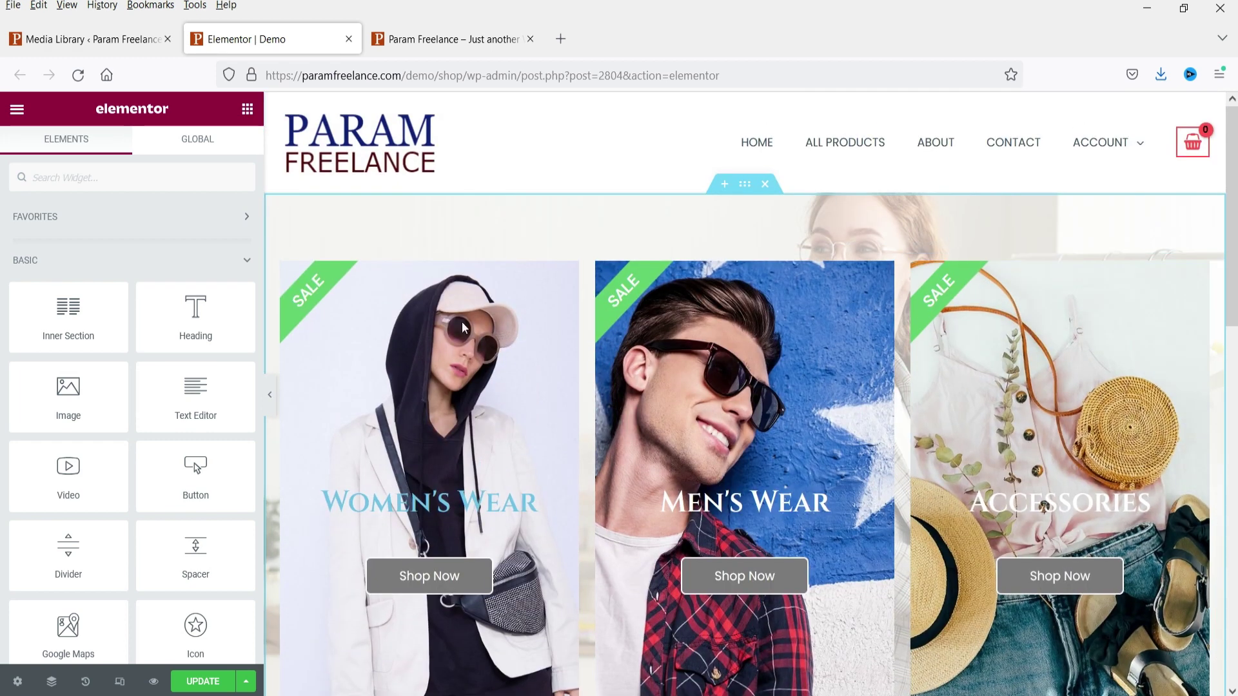
pyautogui.scroll(-3, 1096, 361)
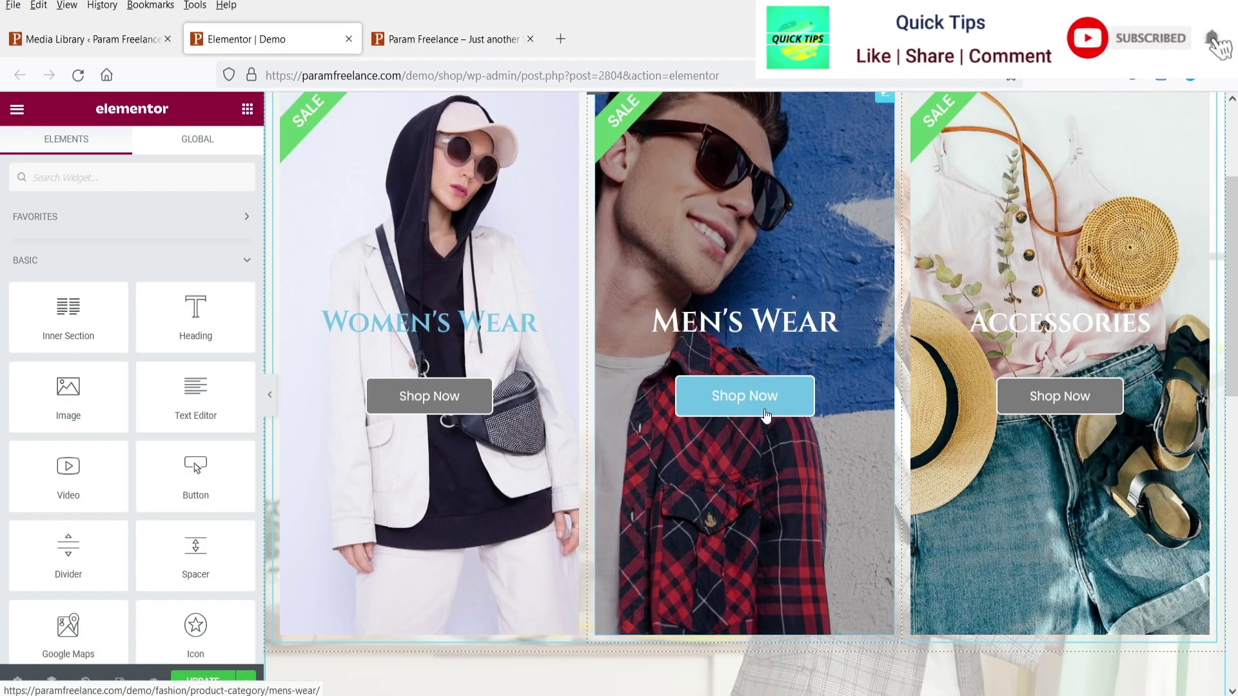
pyautogui.scroll(3, 767, 416)
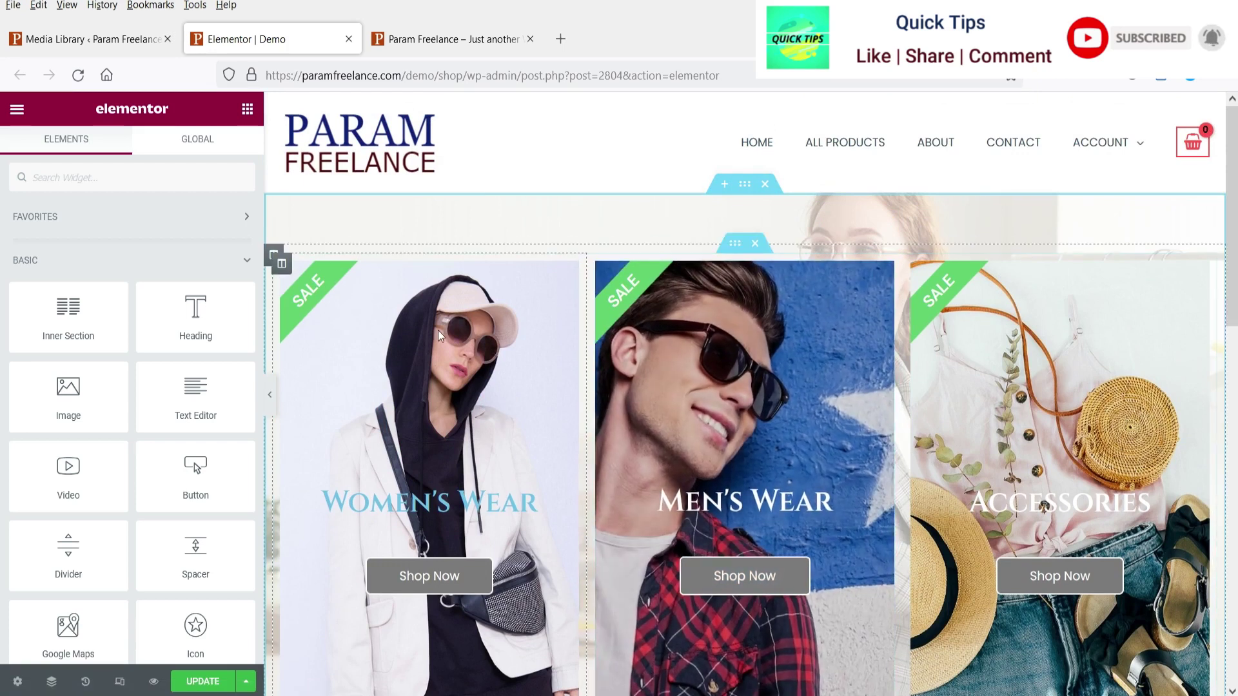
# - Update the Demo page and view the published page with the pasted banners
pyautogui.click(204, 681)
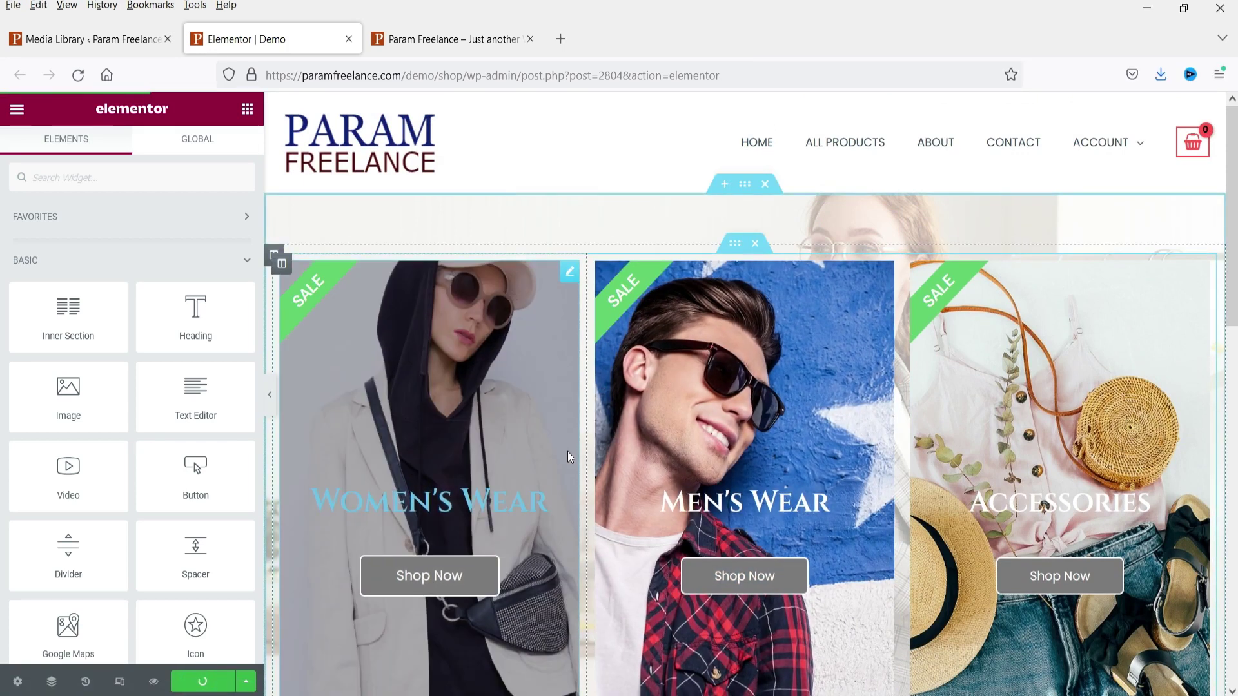
pyautogui.click(16, 109)
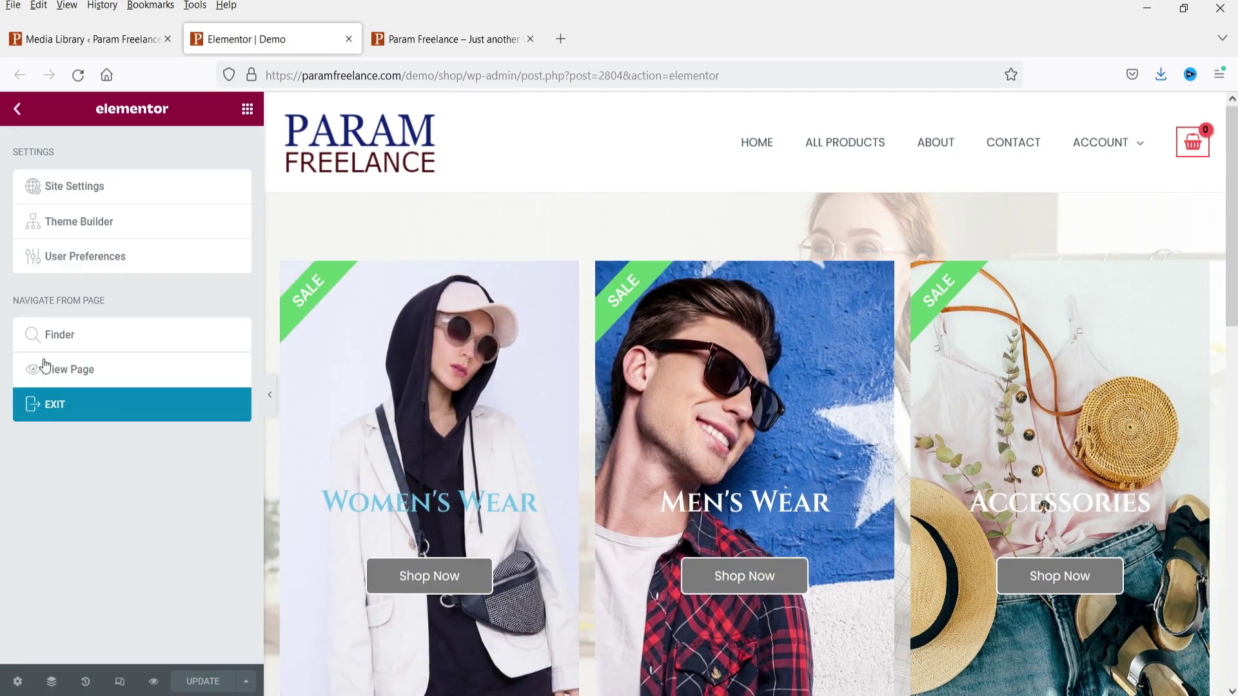
pyautogui.click(70, 379)
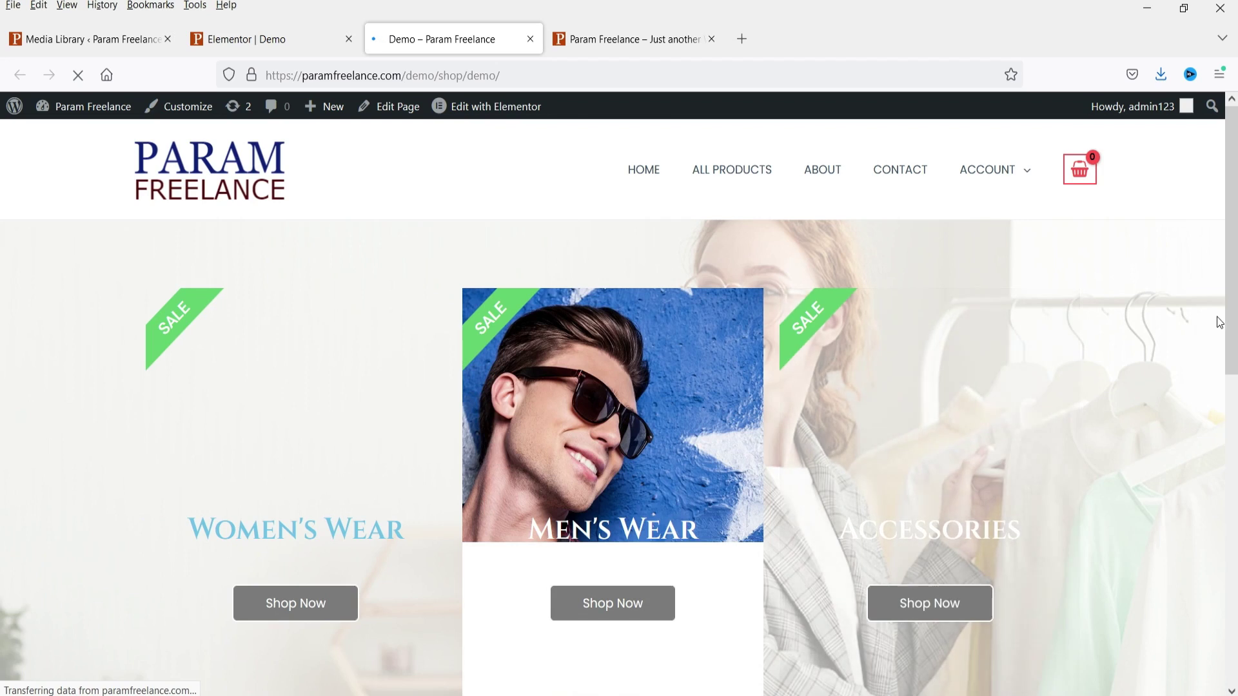
pyautogui.scroll(-2, 74, 409)
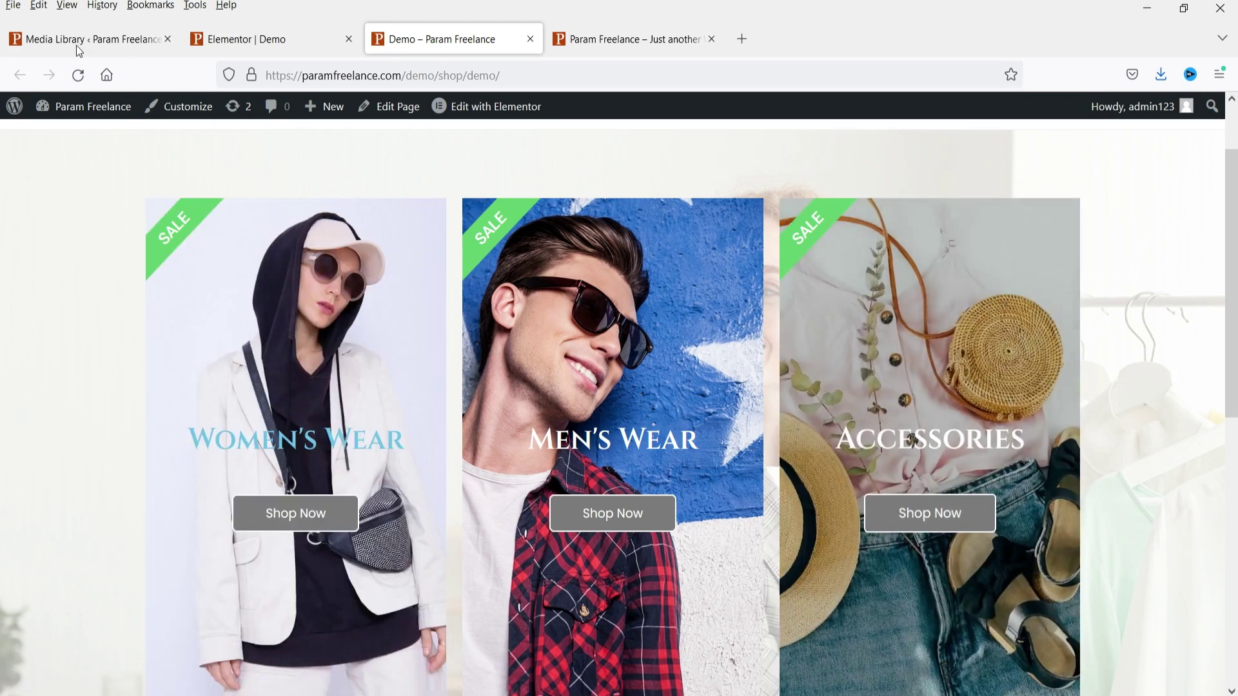
# - Reload the Param Freelance media library to check for imported images
pyautogui.click(84, 39)
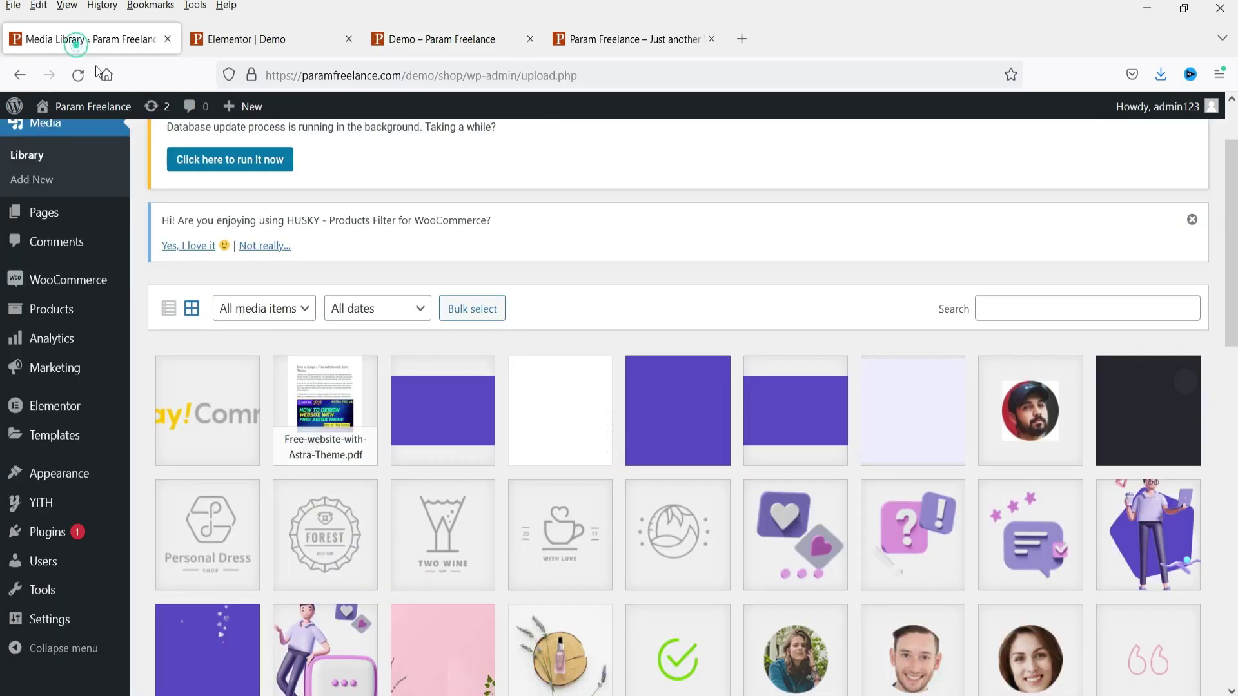
pyautogui.click(78, 75)
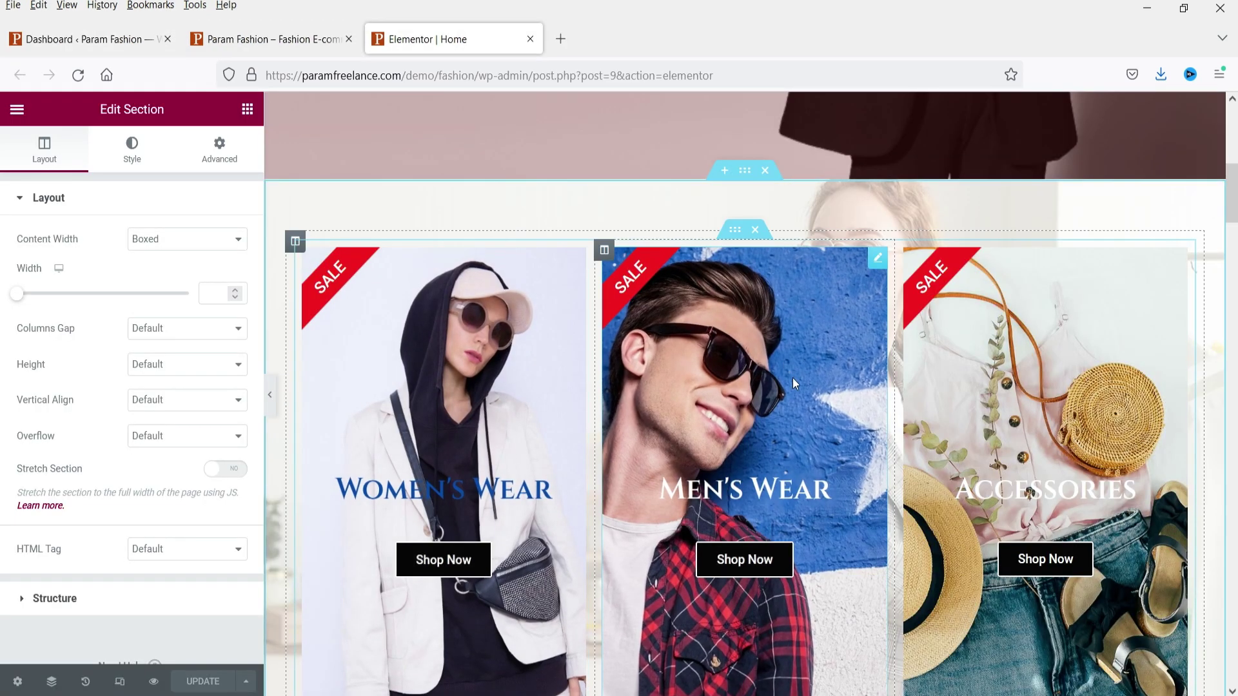
# - Copy the Recently Added Articles section from the Param Fashion home page
pyautogui.scroll(-15, 775, 324)
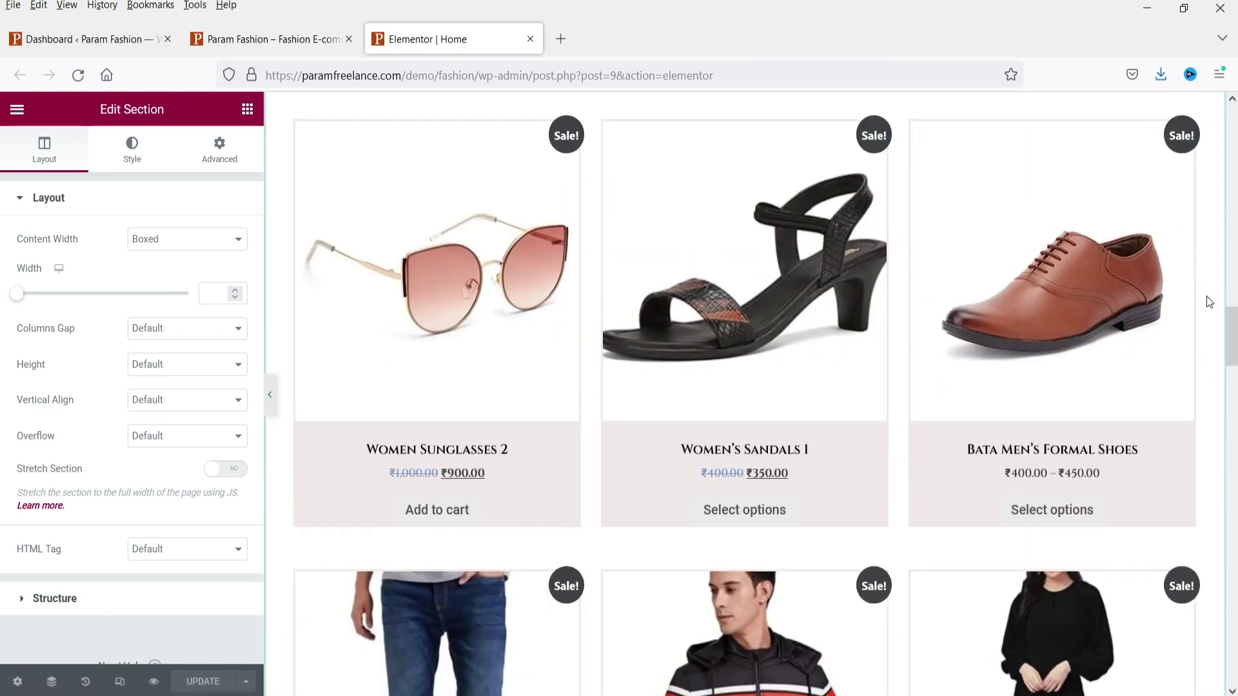
pyautogui.scroll(-12, 1206, 295)
pyautogui.scroll(-7, 1205, 296)
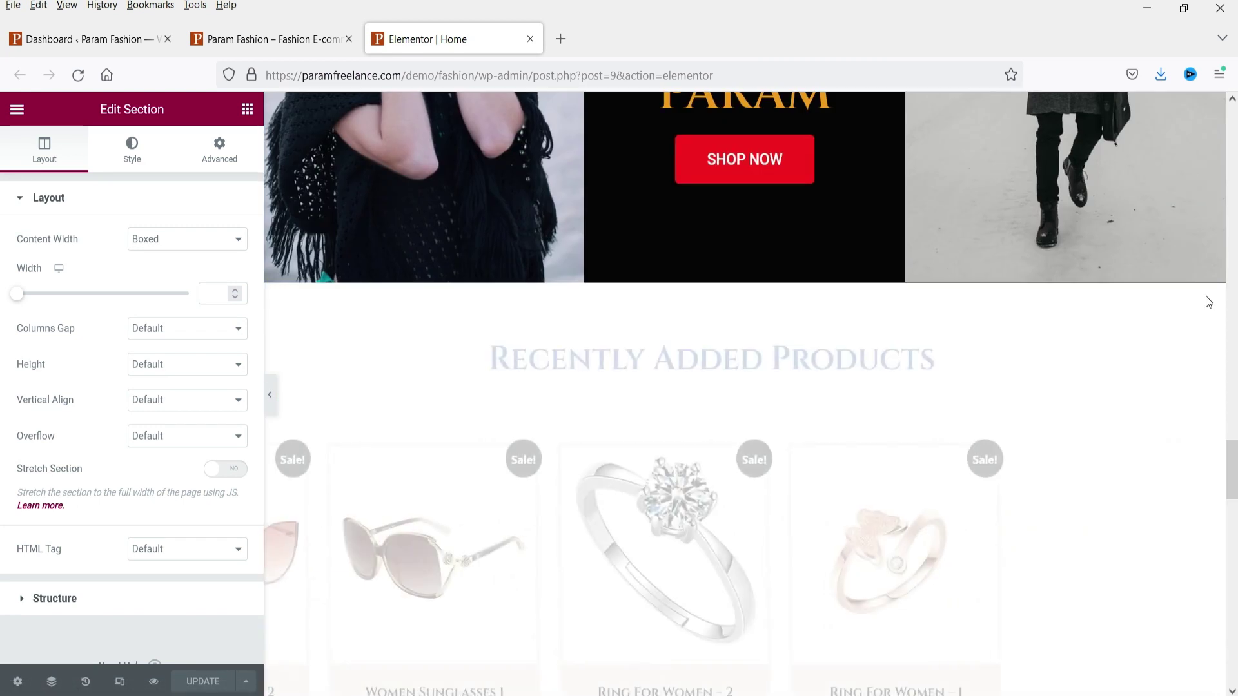
pyautogui.scroll(-7, 1207, 301)
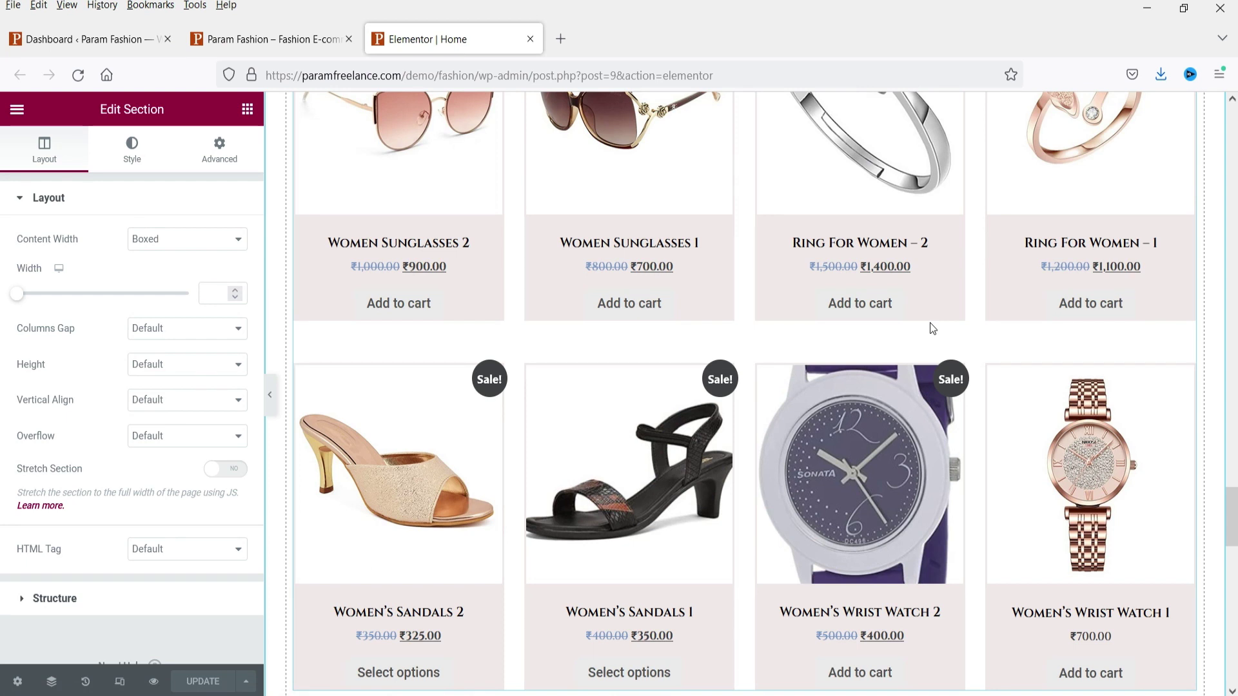
pyautogui.scroll(3, 721, 294)
pyautogui.scroll(-10, 801, 365)
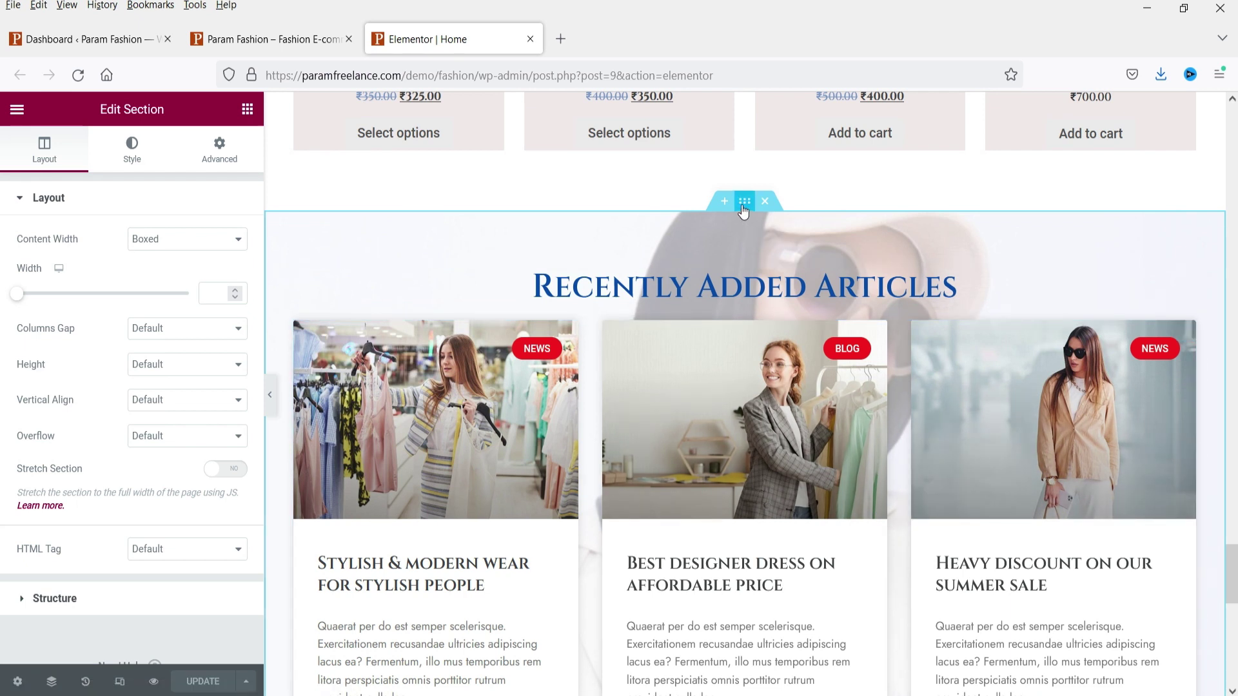
pyautogui.rightClick(743, 211)
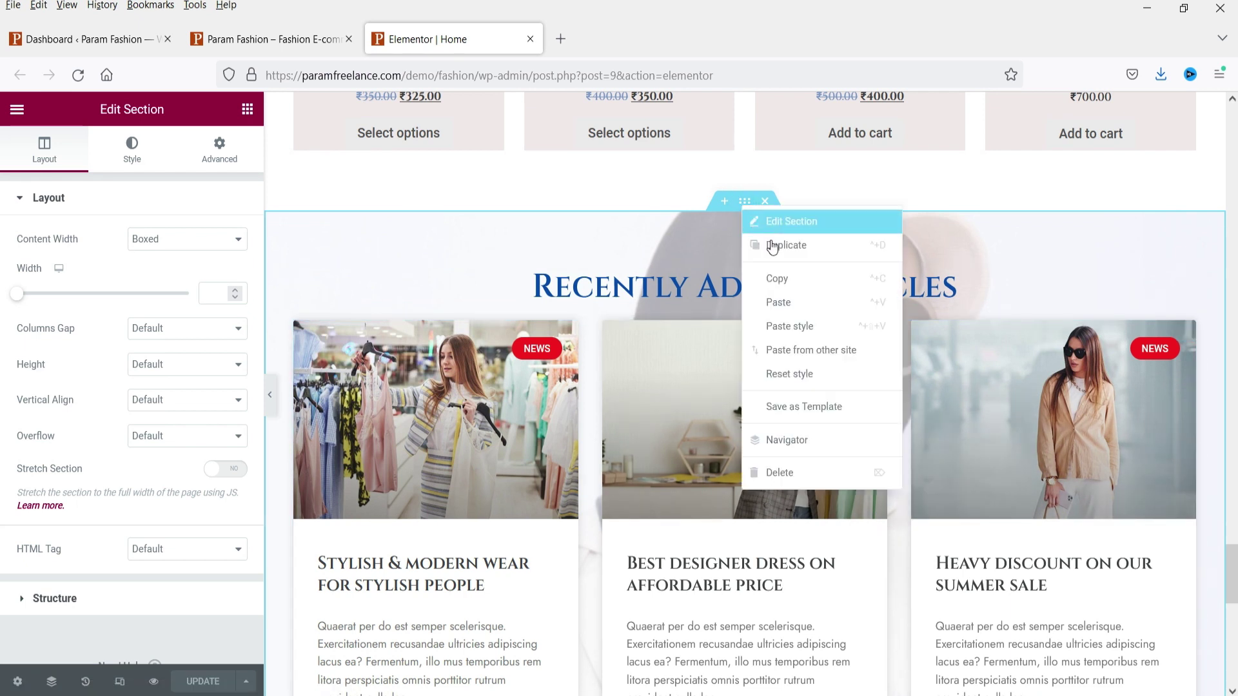
pyautogui.click(798, 284)
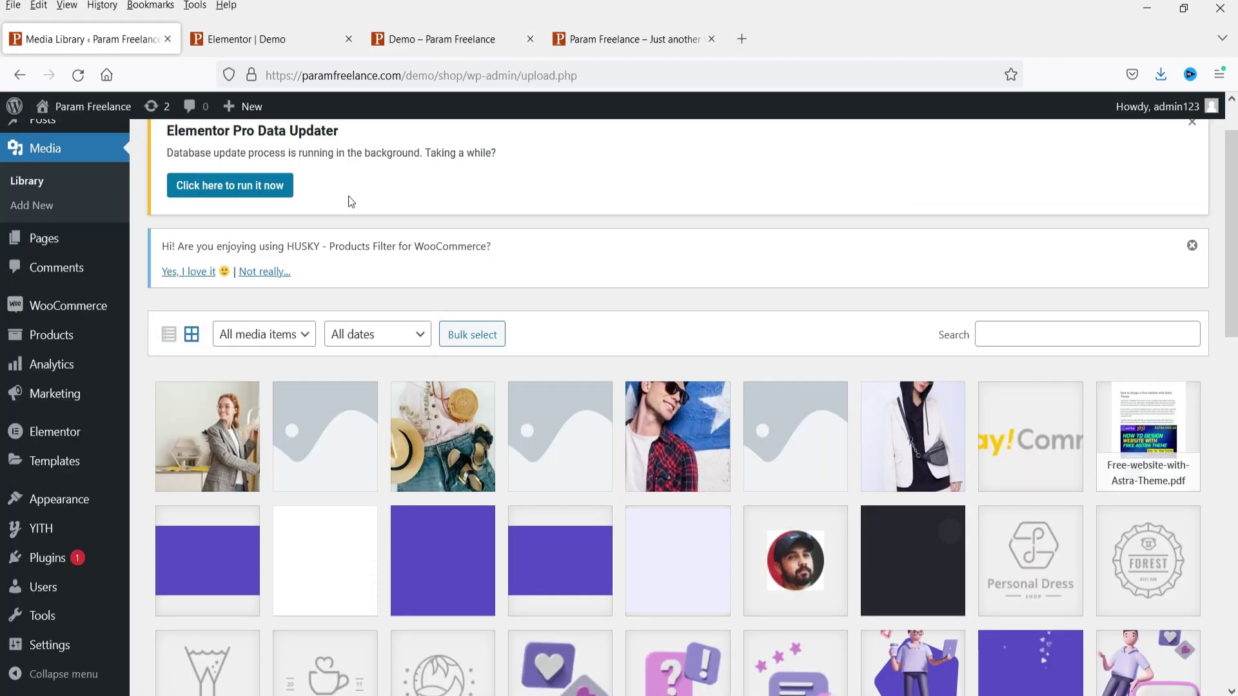
# - Paste the Recently Added Articles section from the other site into the empty area below the banners in the Demo page editor
pyautogui.click(288, 39)
pyautogui.scroll(-5, 651, 387)
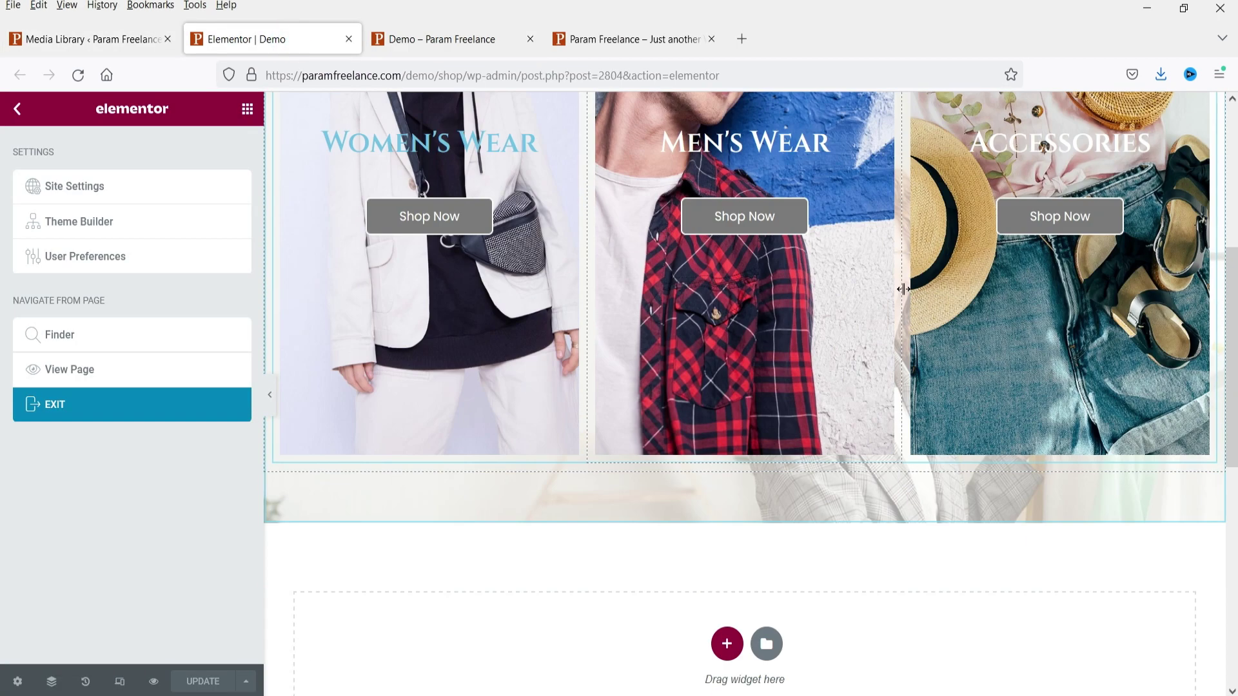
pyautogui.scroll(-3, 710, 426)
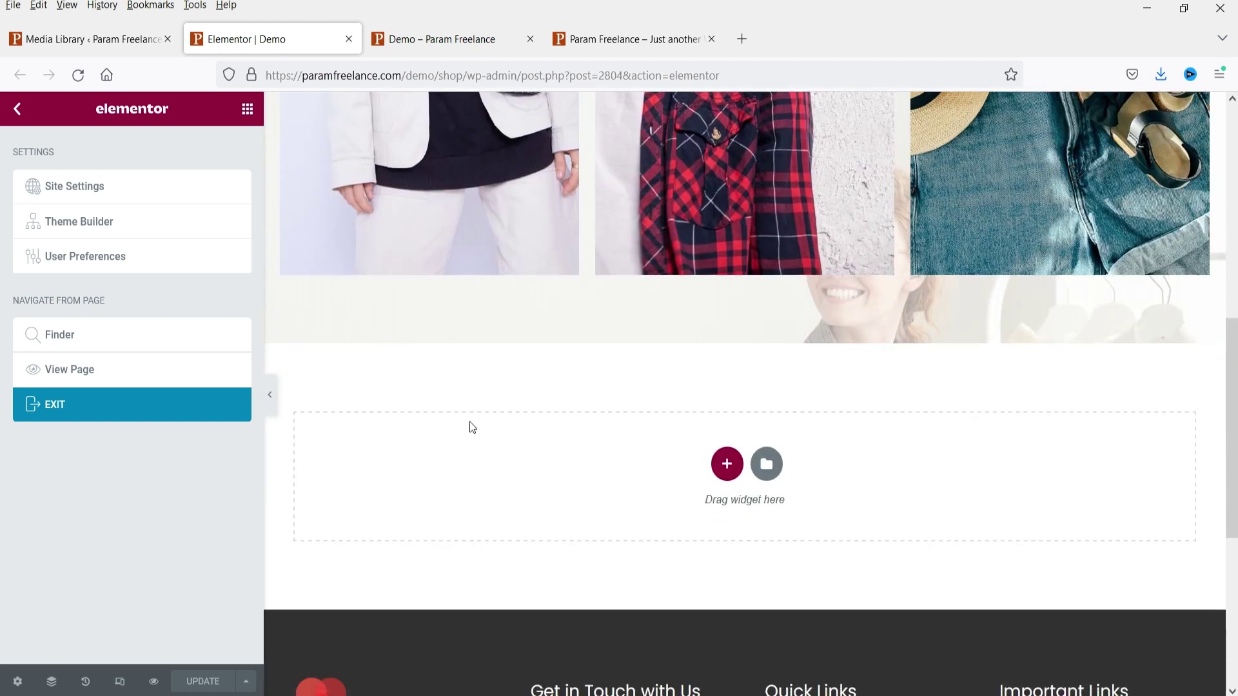
pyautogui.rightClick(464, 425)
pyautogui.click(535, 464)
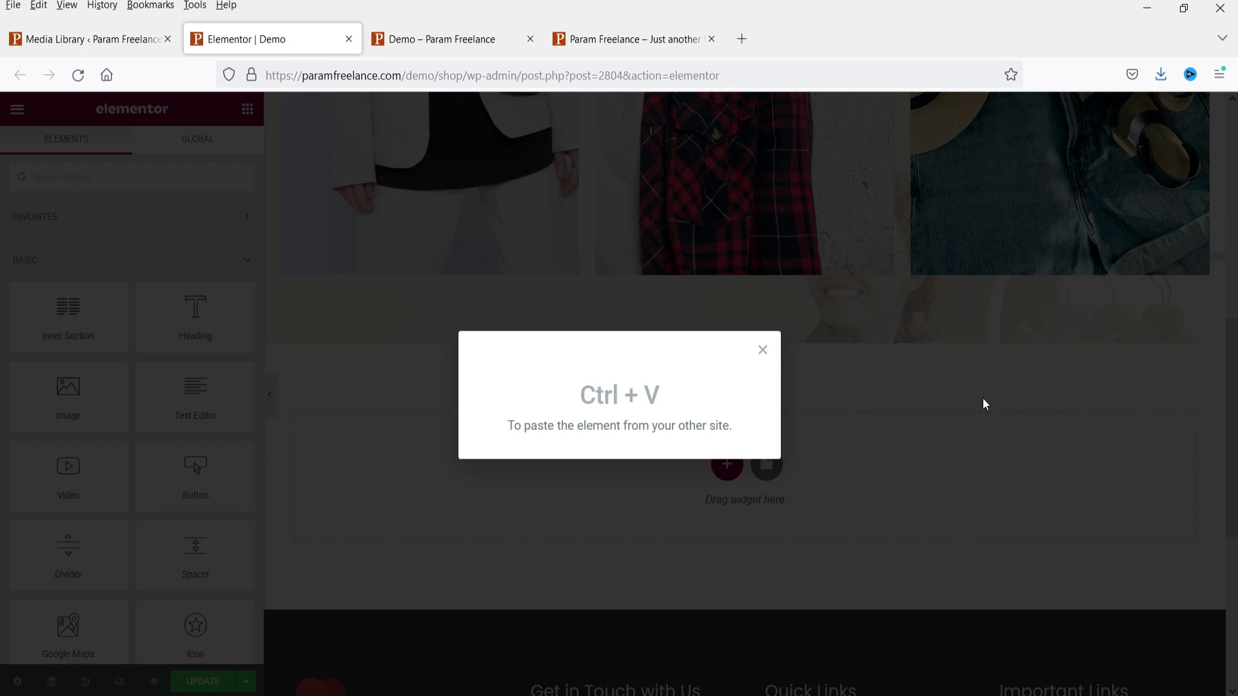
pyautogui.hotkey('ctrl', 'v')
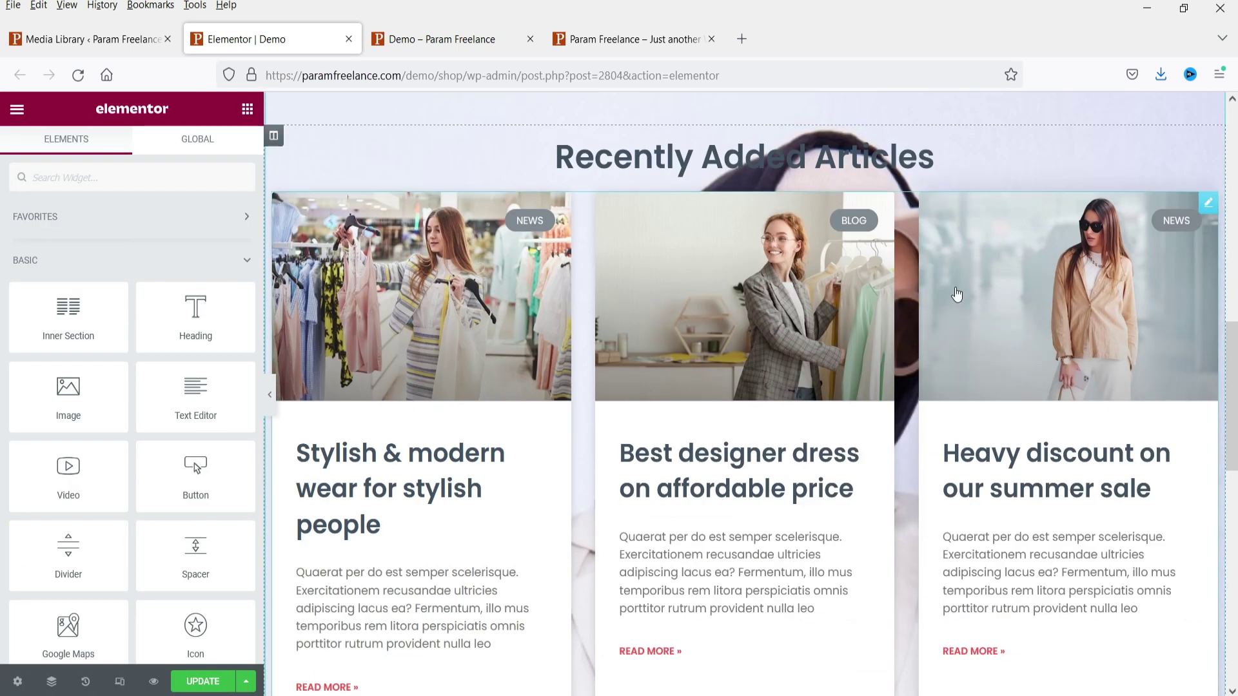
pyautogui.scroll(-4, 387, 419)
# - Save the Demo page, reload its published version and examine the Recently Added Articles section
pyautogui.hotkey('ctrl', 's')
pyautogui.click(451, 39)
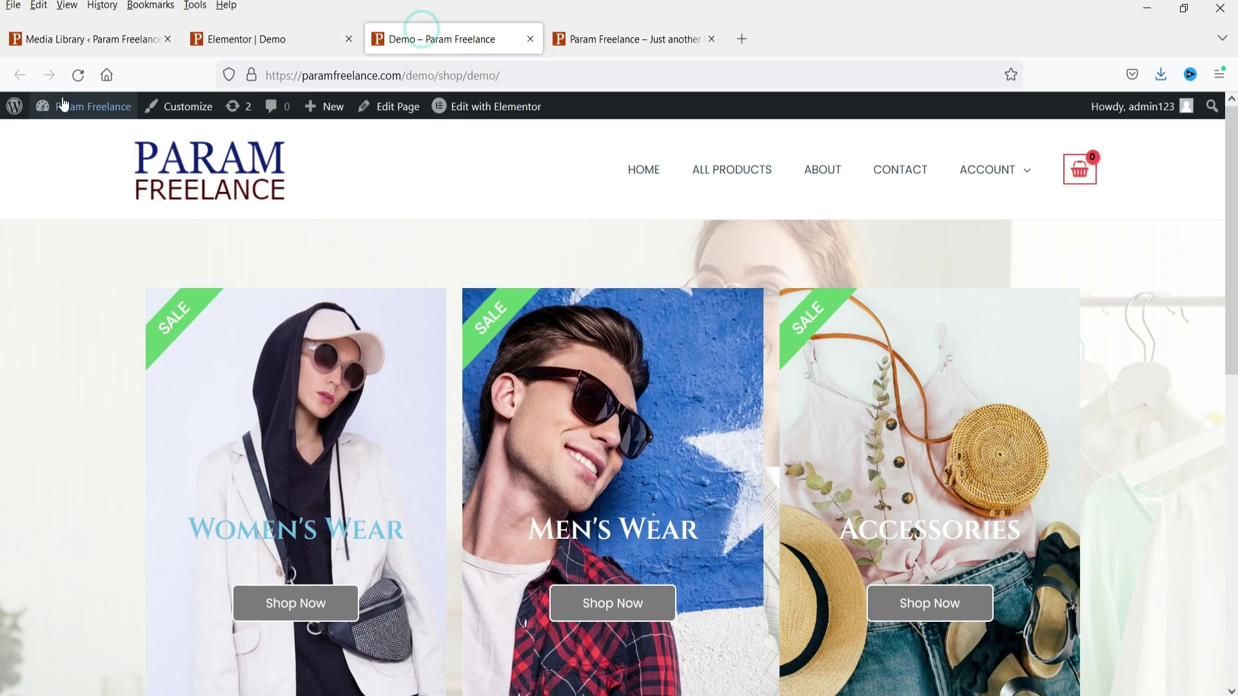
pyautogui.click(78, 75)
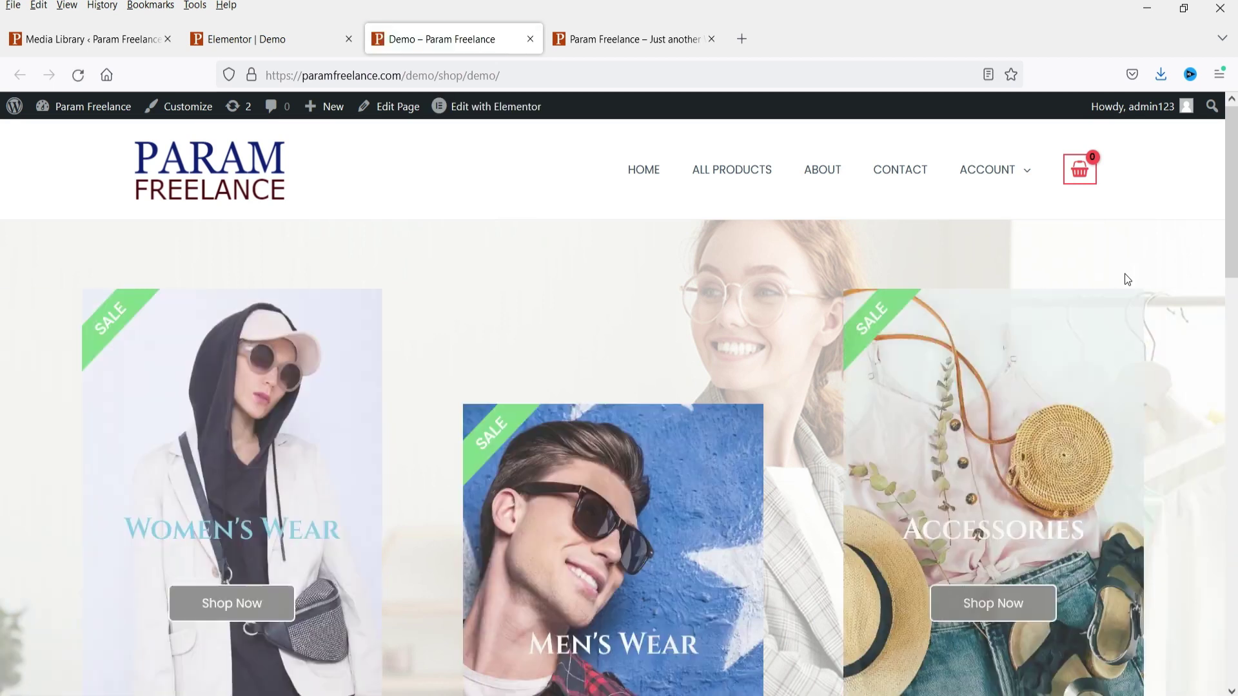
pyautogui.scroll(-7, 1152, 376)
pyautogui.scroll(-1, 1154, 374)
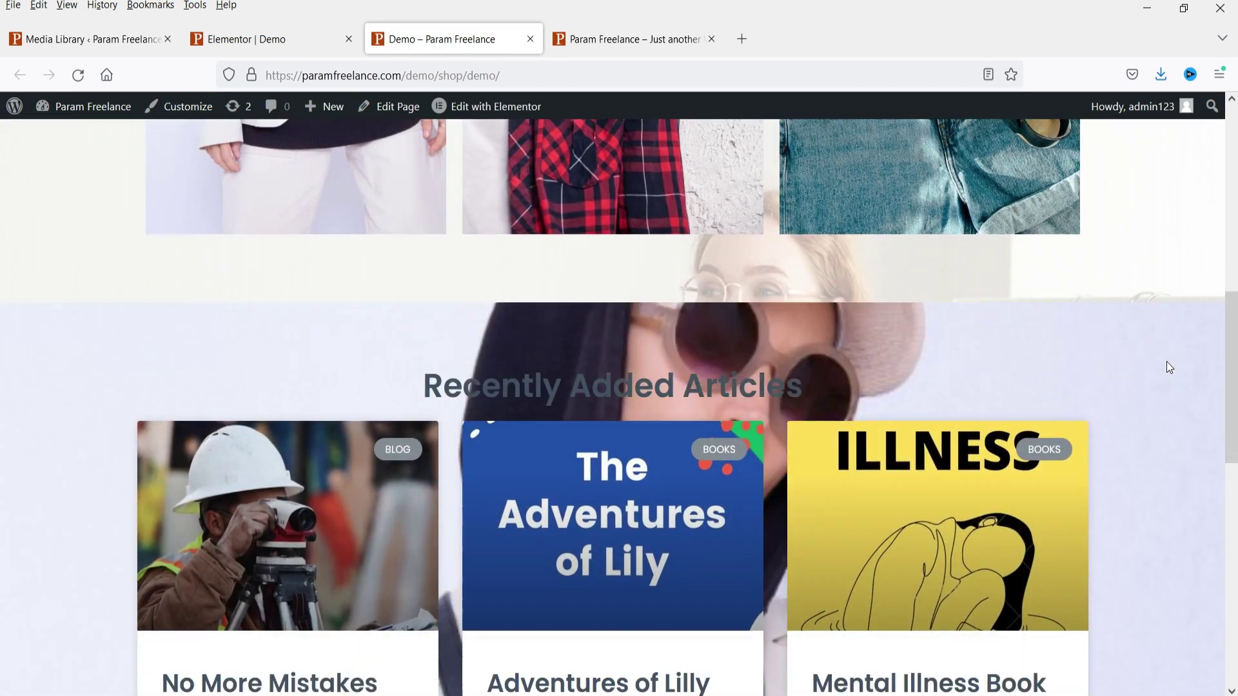
pyautogui.scroll(-3, 1177, 382)
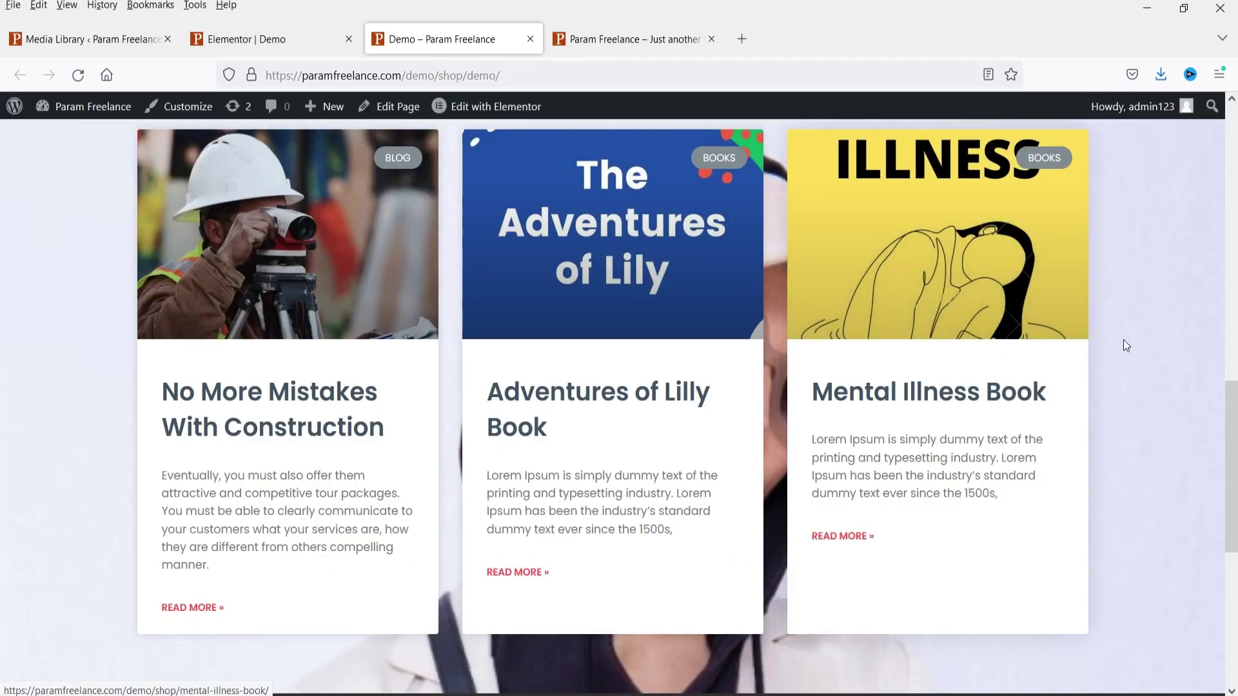
pyautogui.scroll(3, 1196, 337)
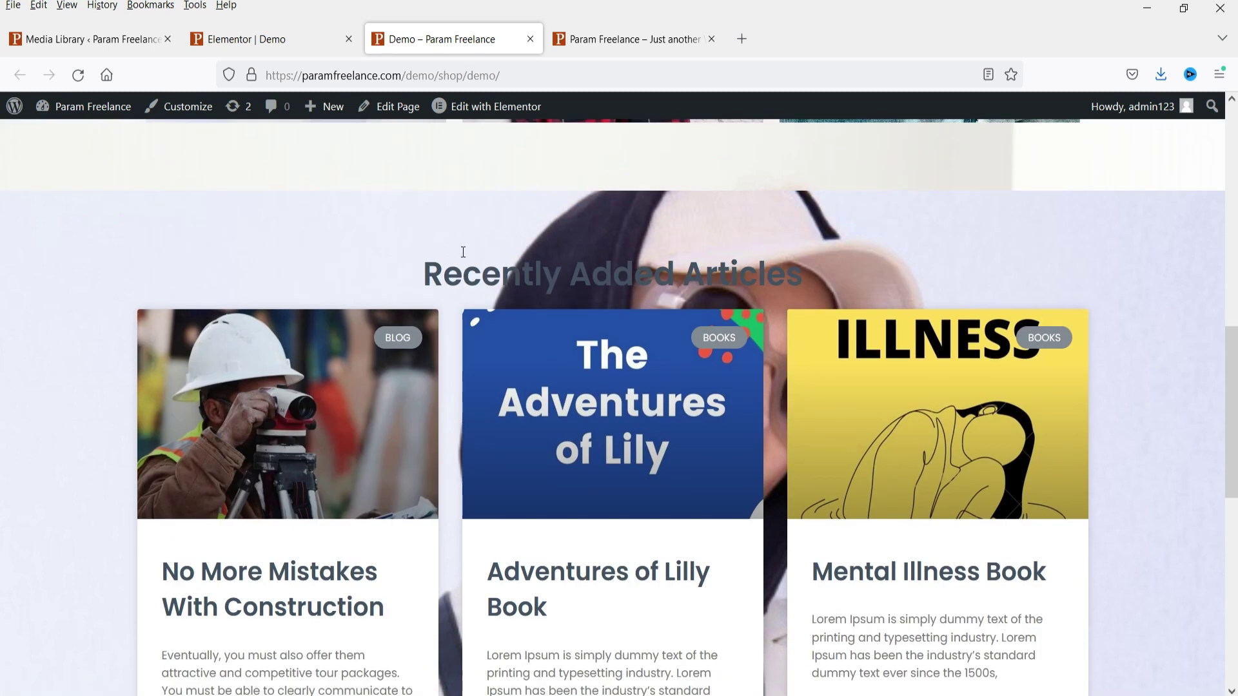
pyautogui.scroll(-2, 1056, 320)
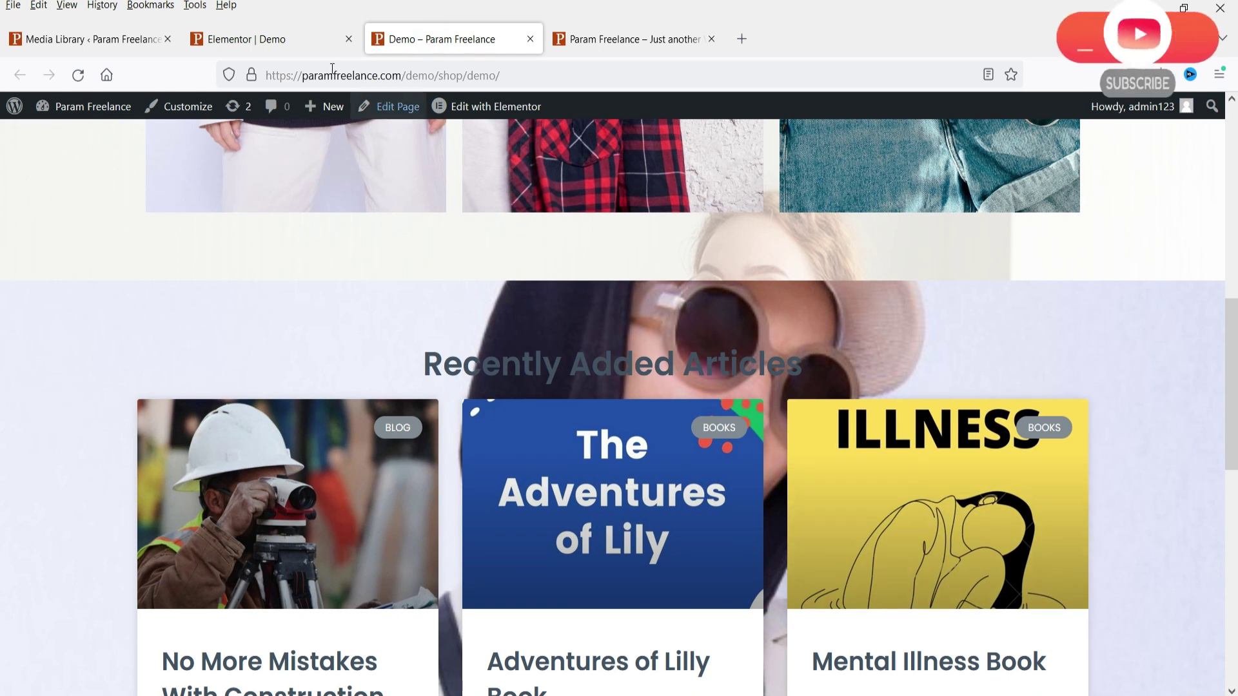
# - Paste the Recently Added Products section from the other site into the empty area below the articles in the Demo page editor
pyautogui.click(264, 38)
pyautogui.click(36, 38)
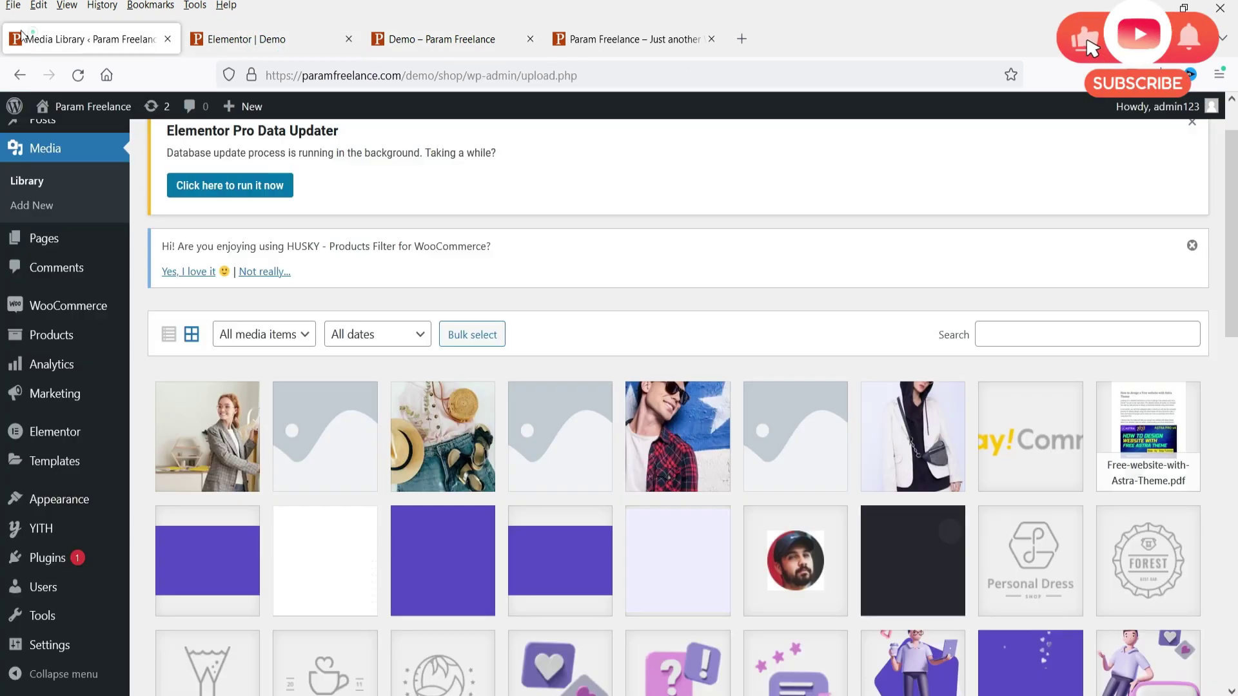
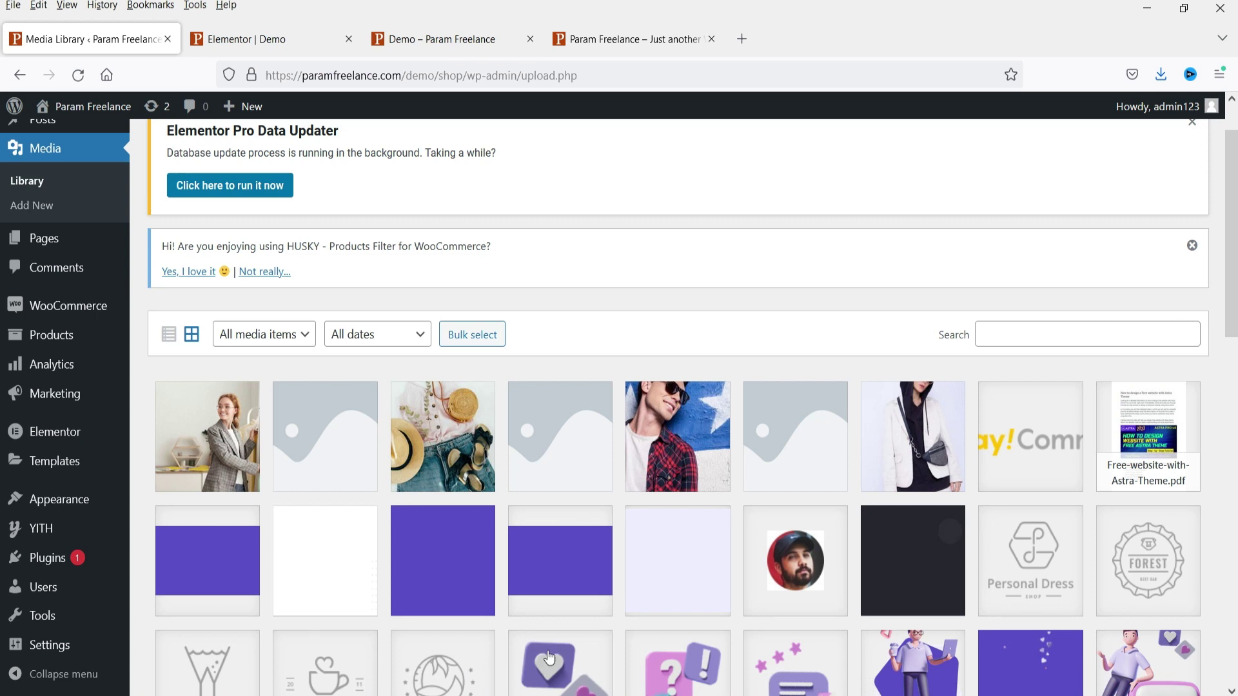
pyautogui.click(274, 37)
pyautogui.scroll(-12, 533, 355)
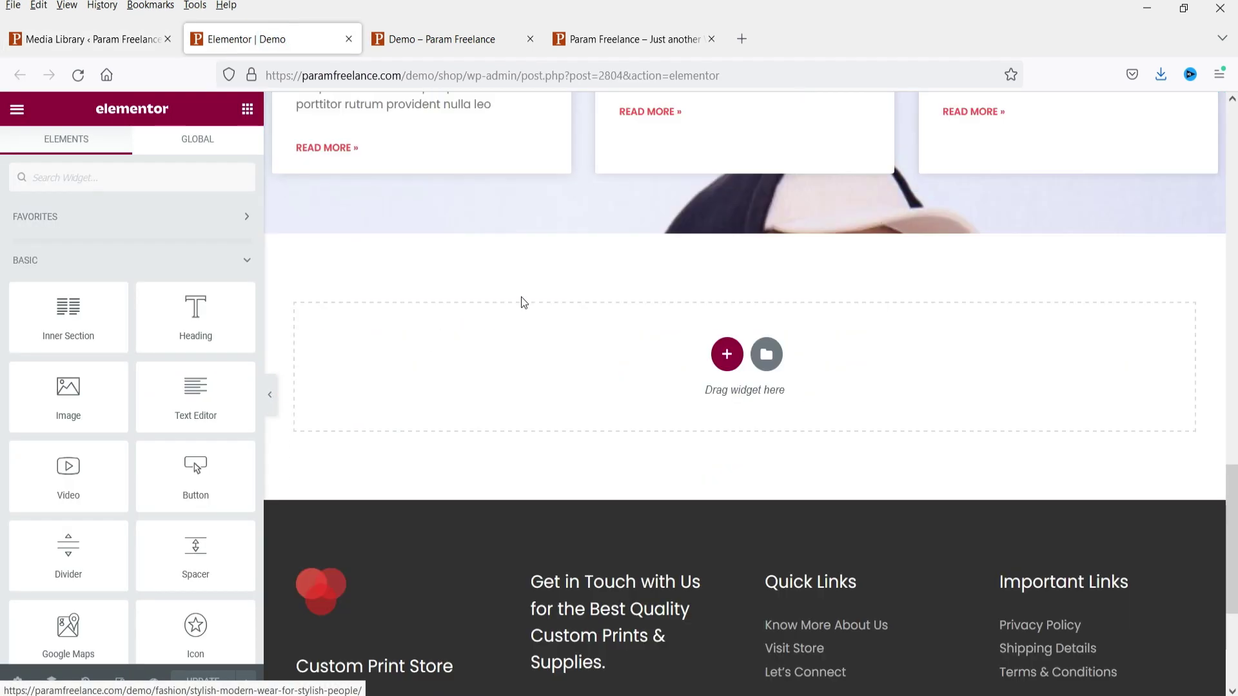
pyautogui.scroll(3, 473, 303)
pyautogui.rightClick(373, 246)
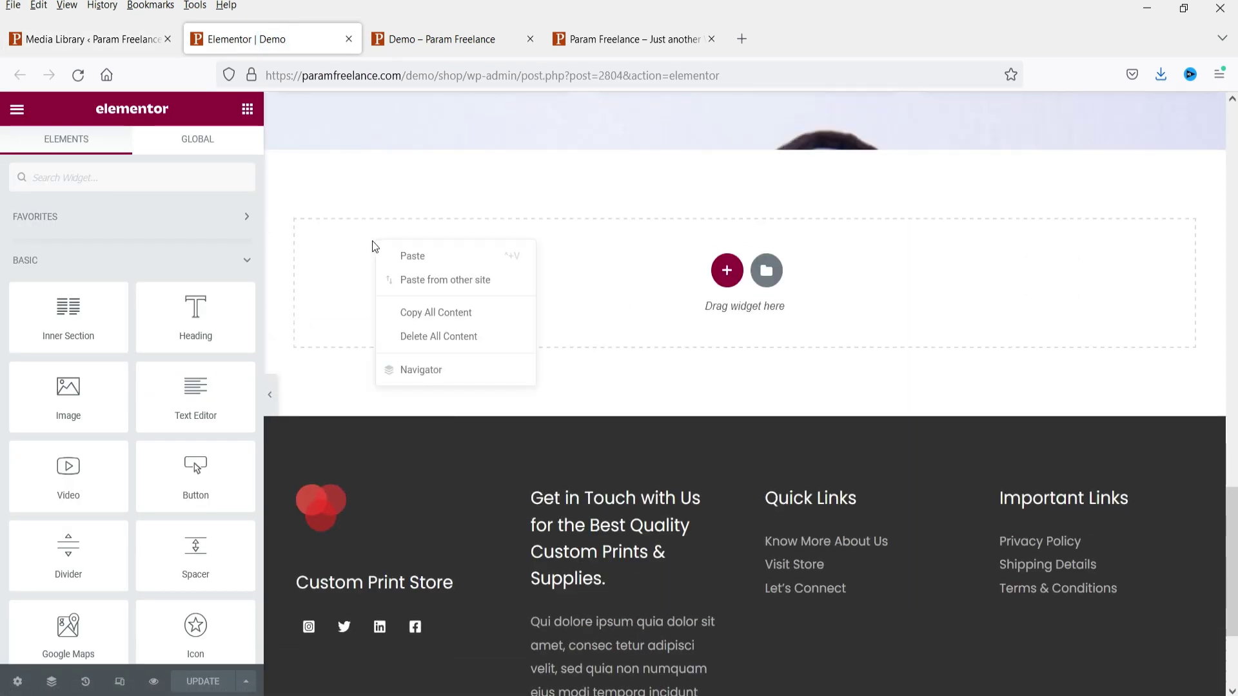
pyautogui.click(436, 279)
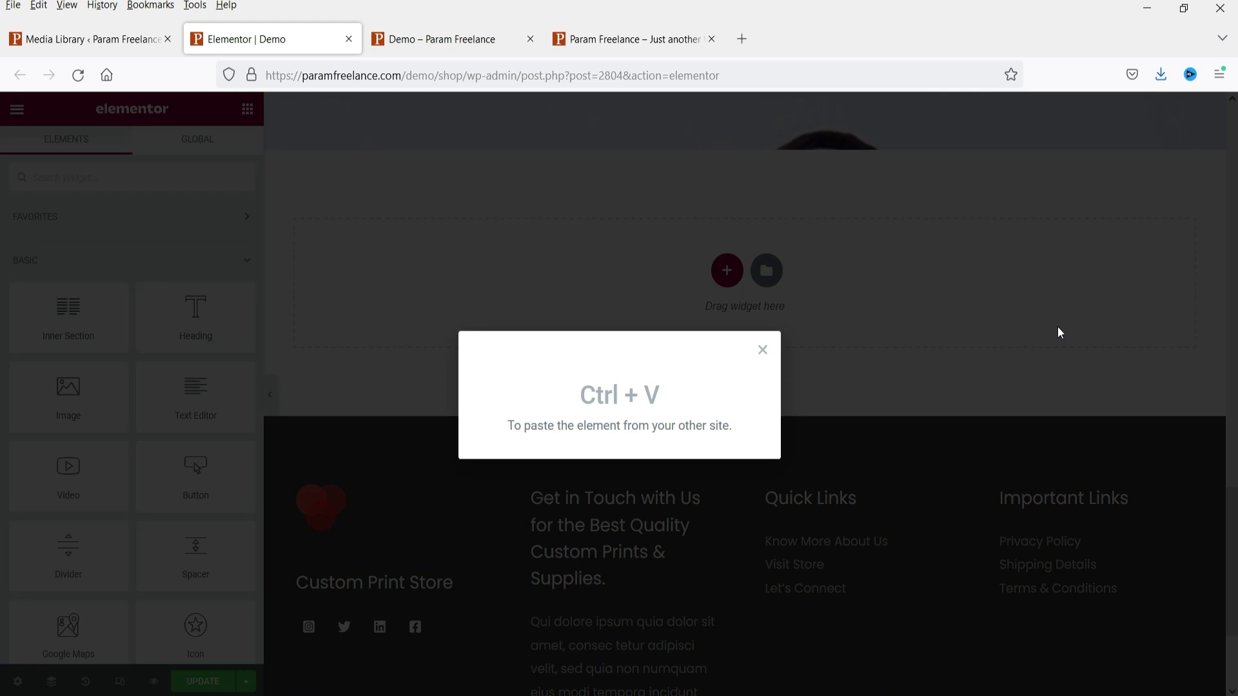
pyautogui.hotkey('ctrl', 'v')
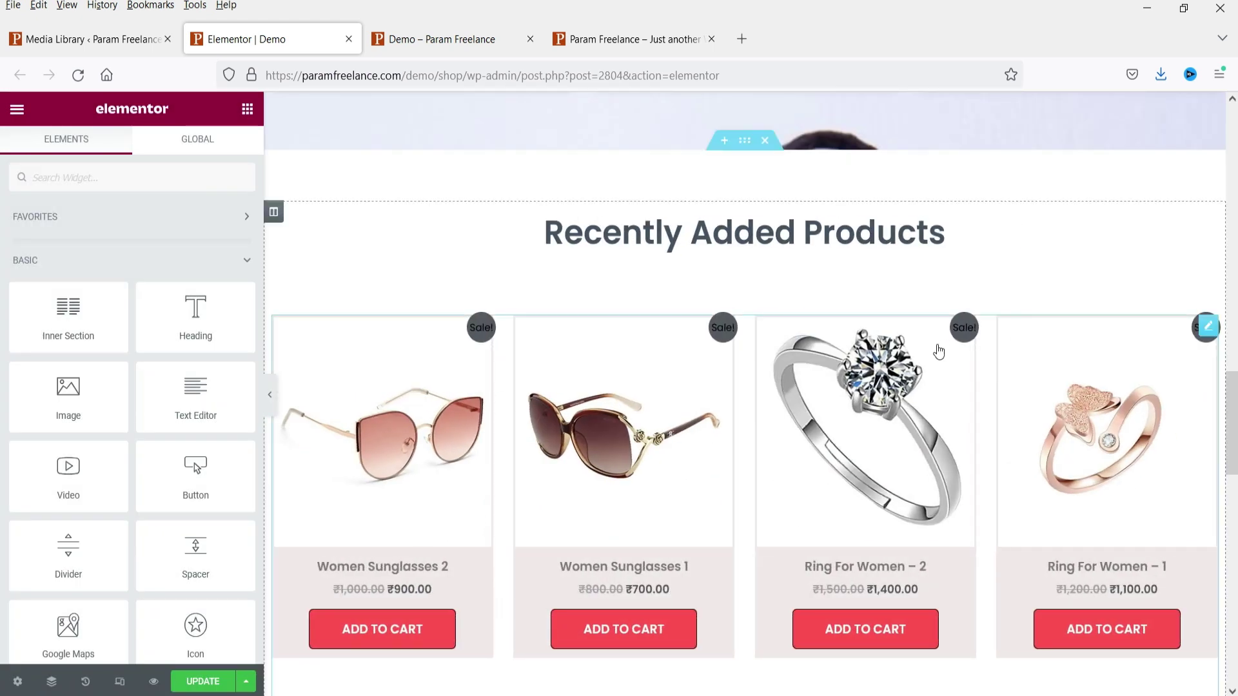
pyautogui.scroll(-8, 913, 274)
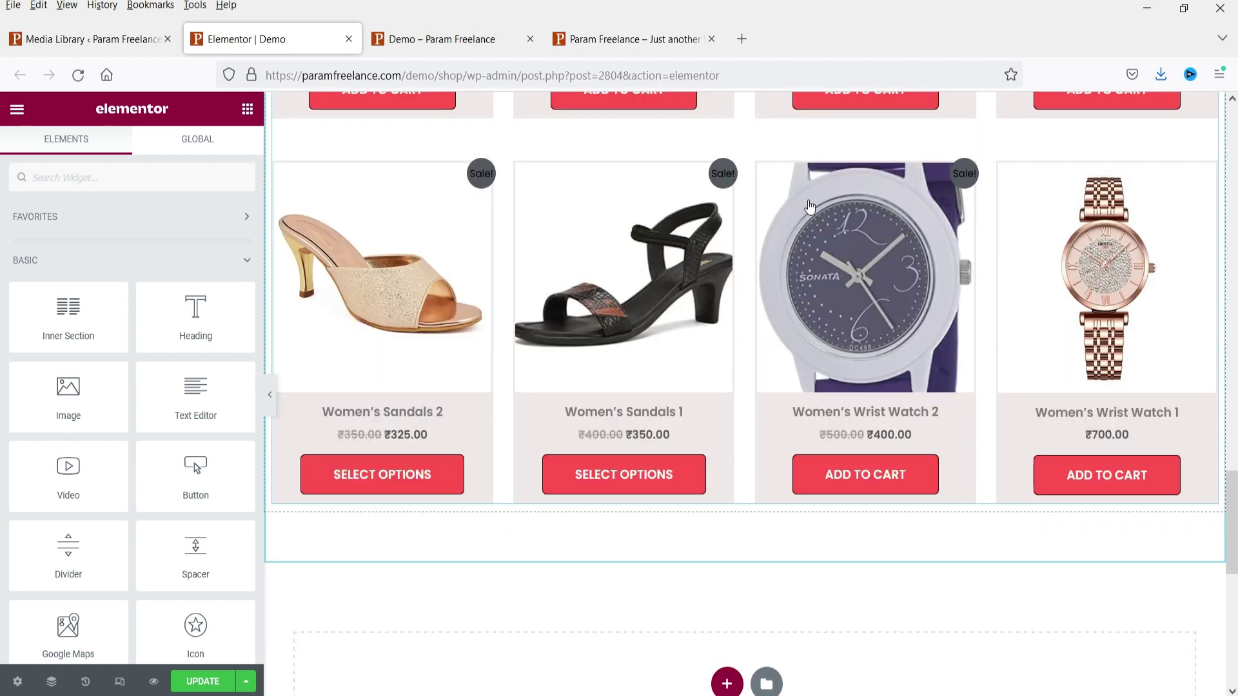
# - Update the Demo page, reload its published version and examine the Recently Added Products section
pyautogui.click(202, 681)
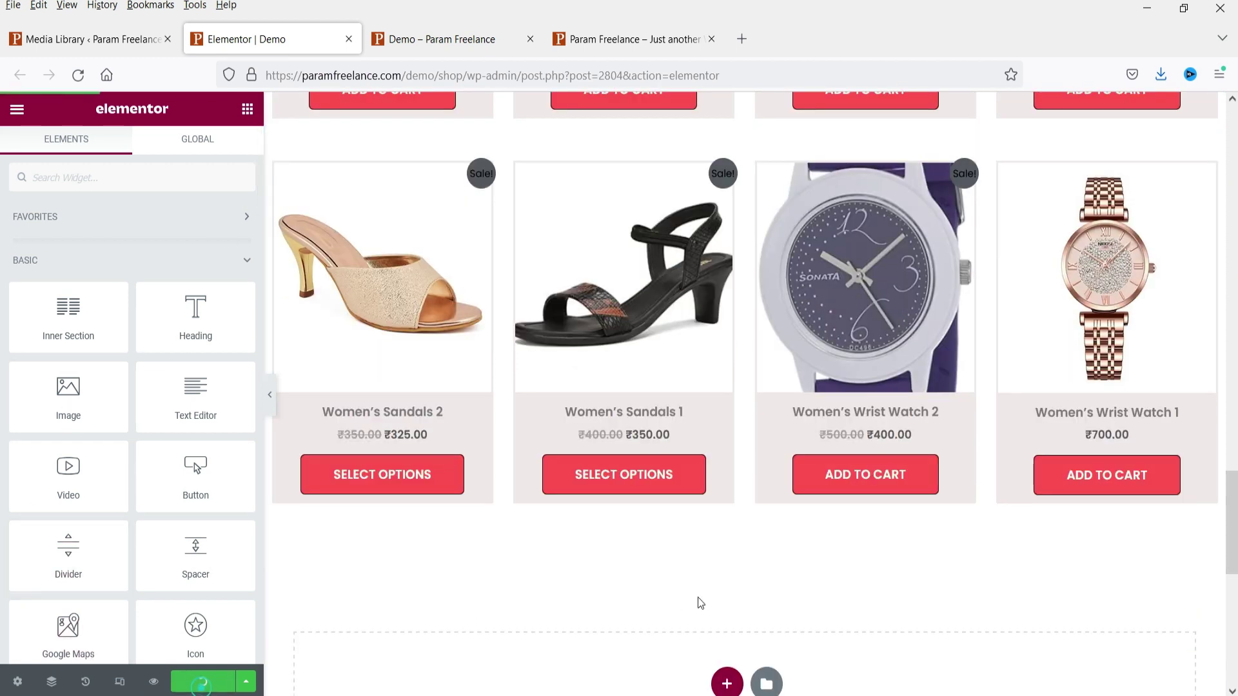
pyautogui.click(406, 38)
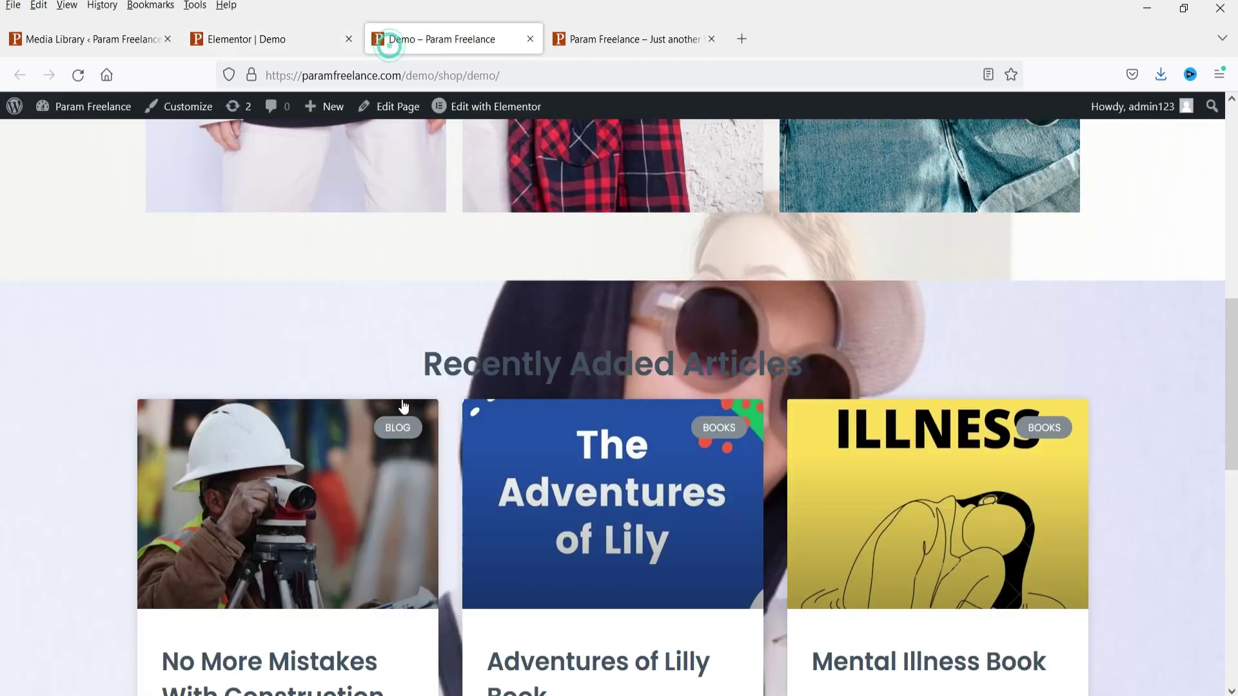
pyautogui.scroll(-5, 303, 336)
pyautogui.press('F5')
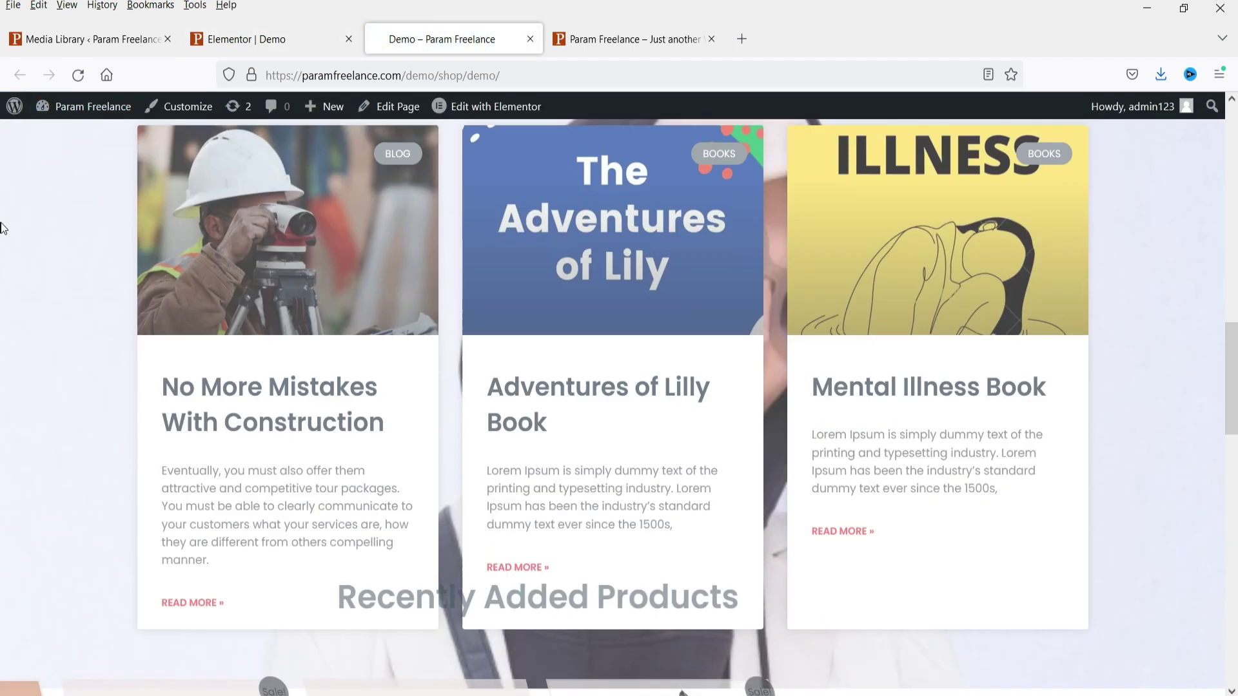
pyautogui.scroll(-5, 1155, 321)
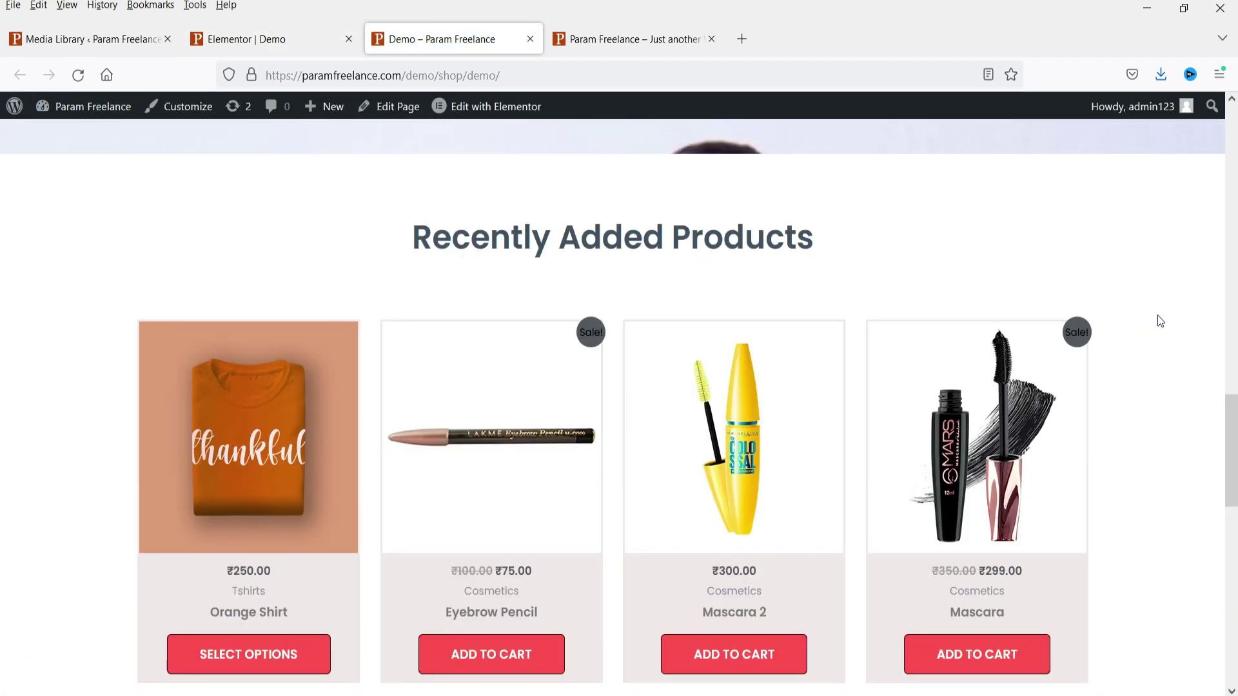
pyautogui.scroll(-3, 1161, 320)
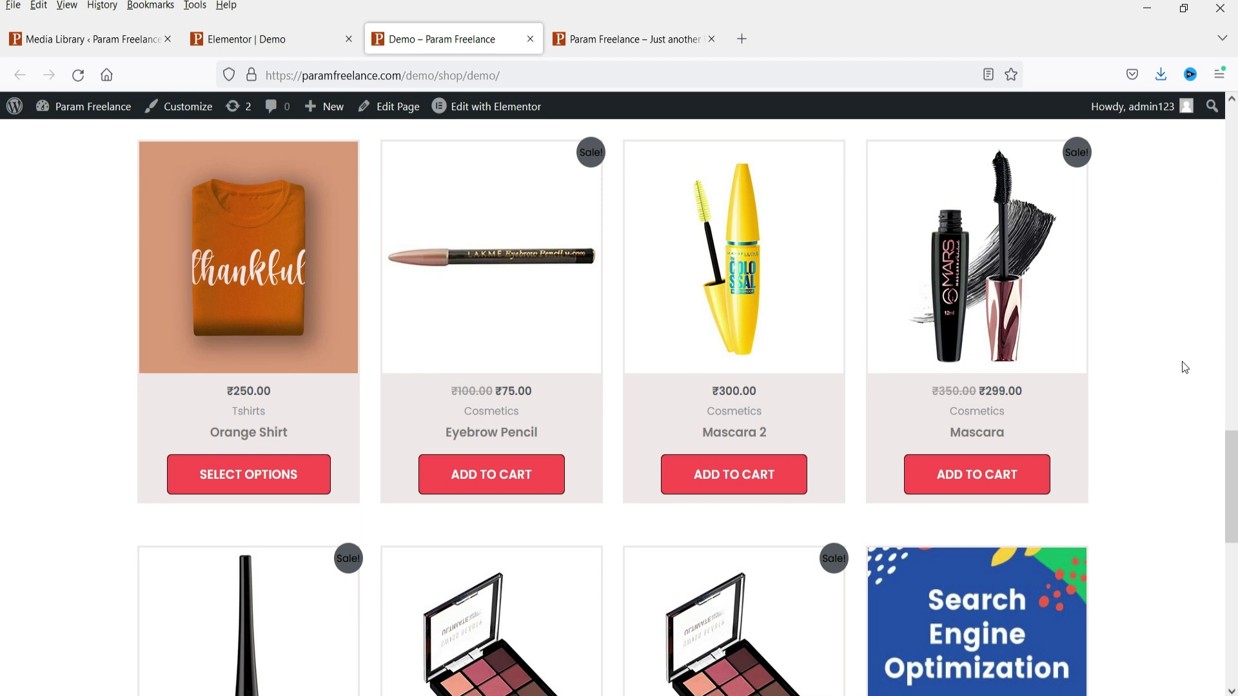
pyautogui.scroll(-6, 1132, 379)
pyautogui.scroll(6, 339, 145)
# - Review the pasted sections in the Demo page editor and open the content settings of the Recently Added Products widget
pyautogui.click(290, 40)
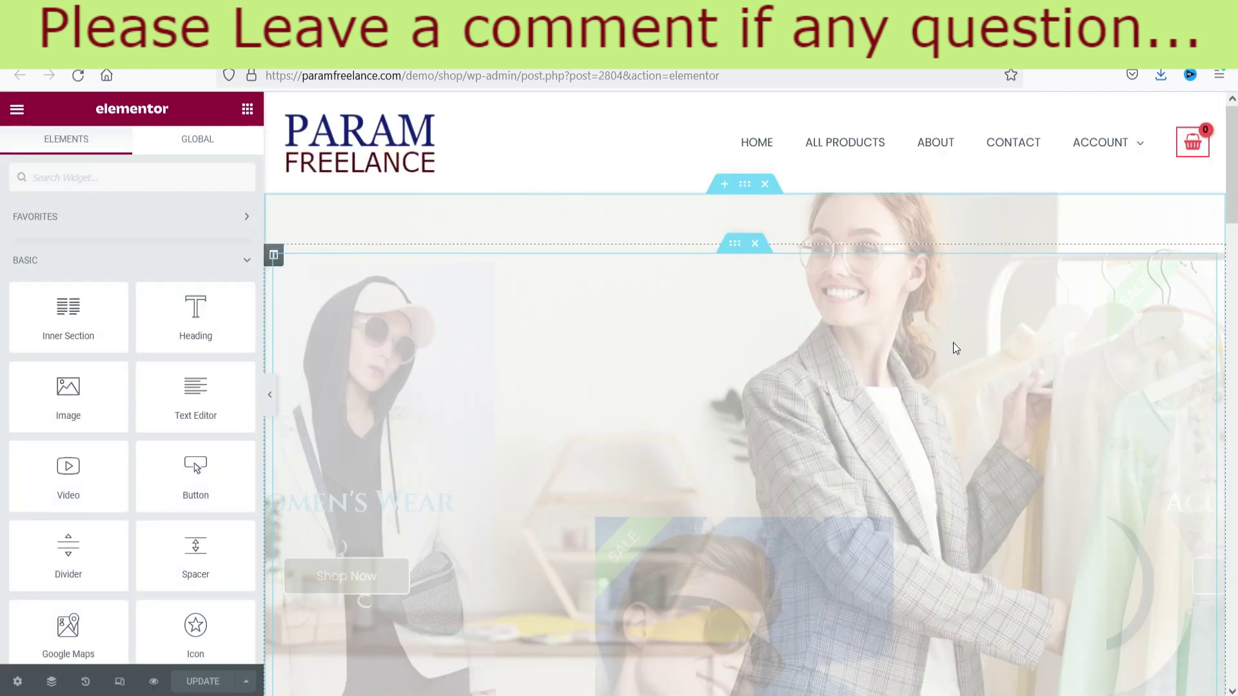
pyautogui.scroll(-15, 955, 348)
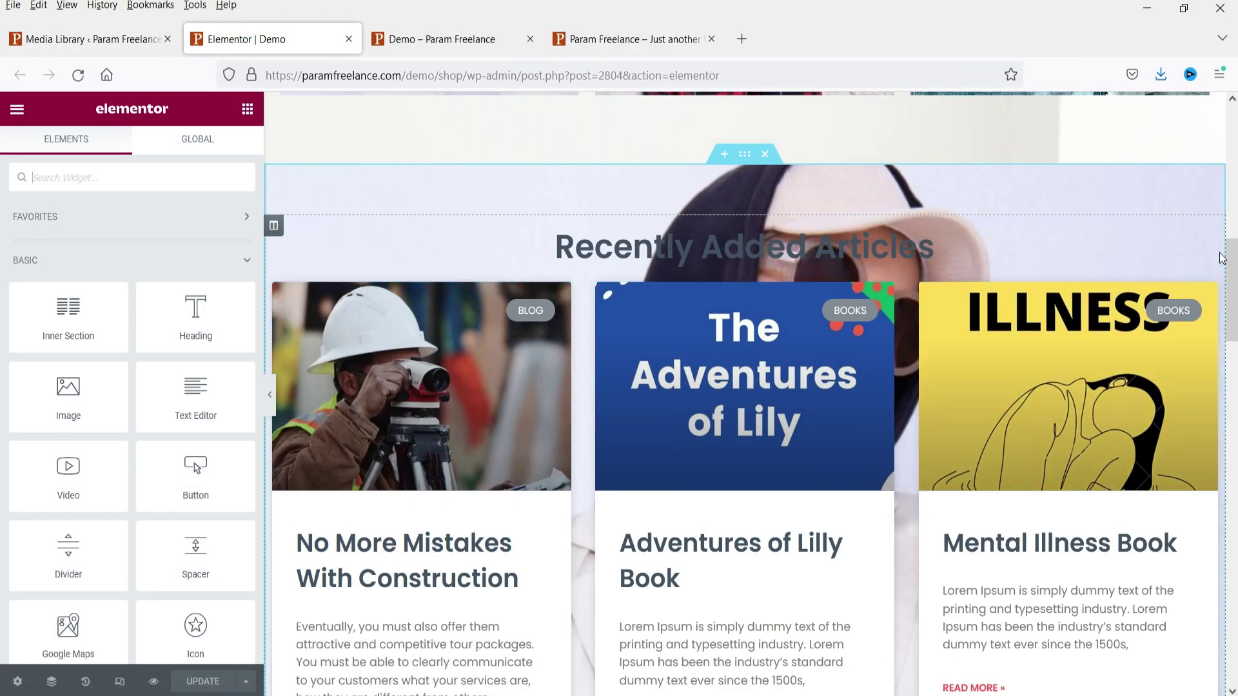
pyautogui.scroll(-10, 1199, 270)
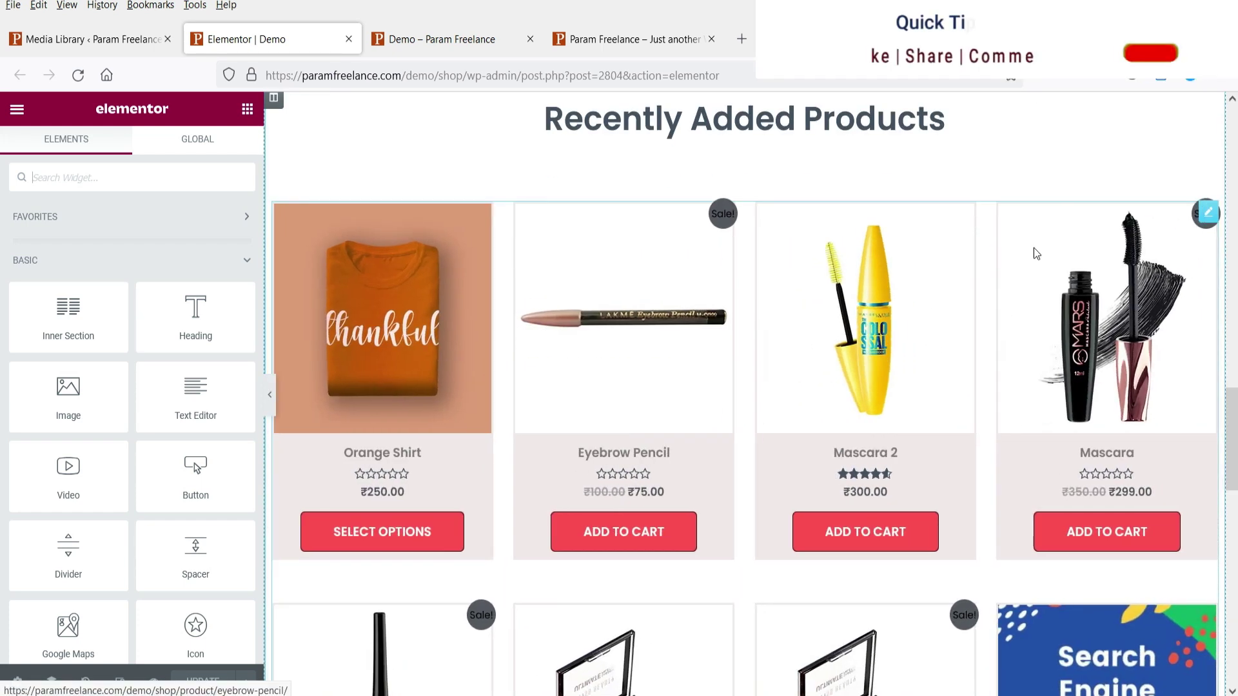
pyautogui.click(1207, 217)
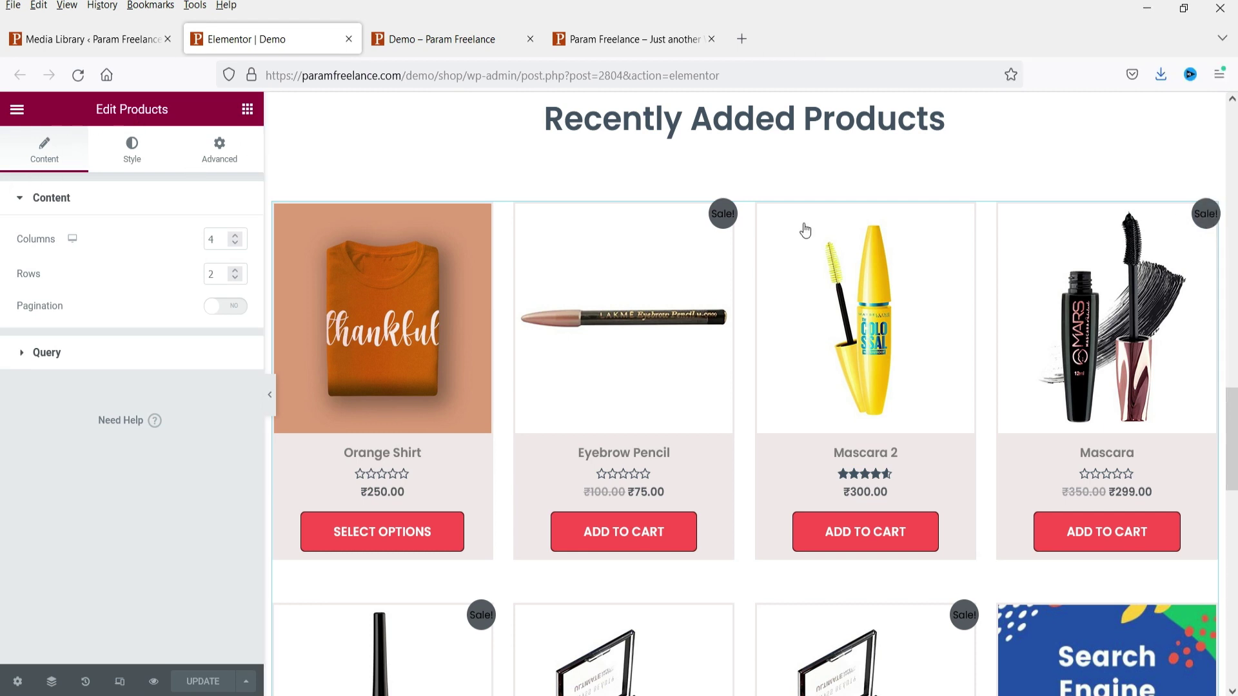
pyautogui.scroll(15, 954, 369)
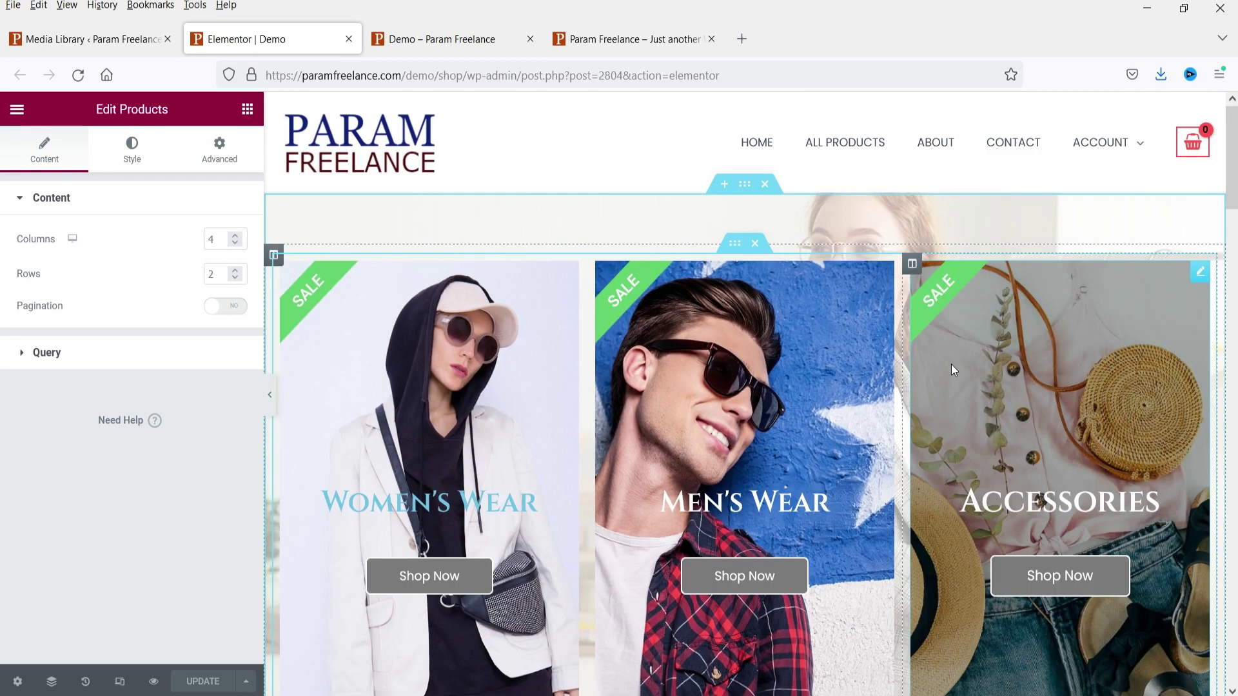